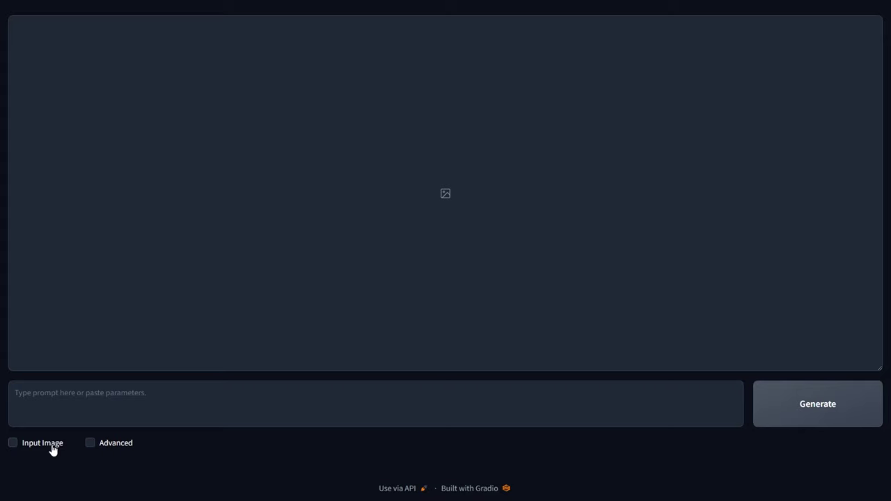
Enable Advanced settings, choose 1344×704, and untick the Fooocus V2, Enhance and Sharp styles.
left_click(115, 449)
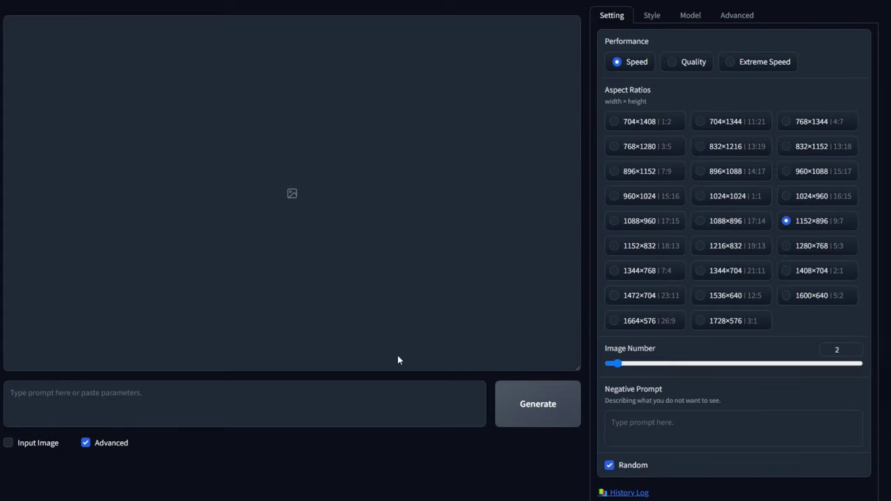
left_click(726, 273)
left_click(649, 23)
left_click(682, 72)
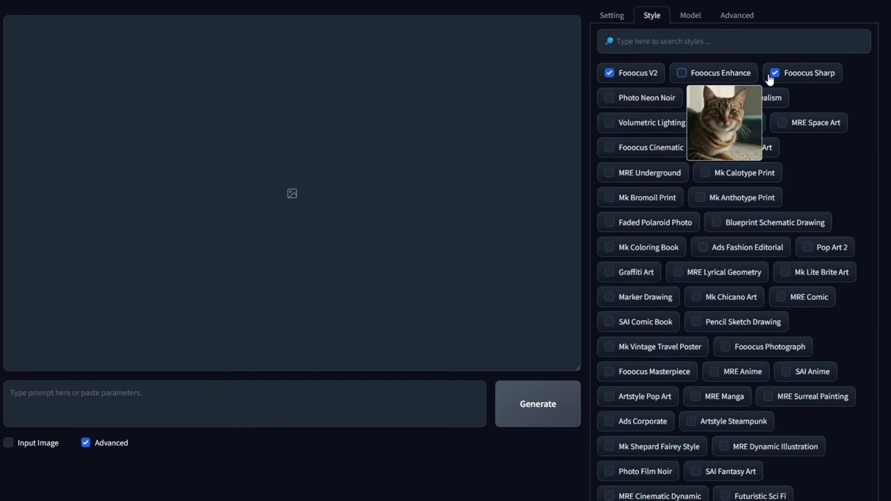
left_click(776, 73)
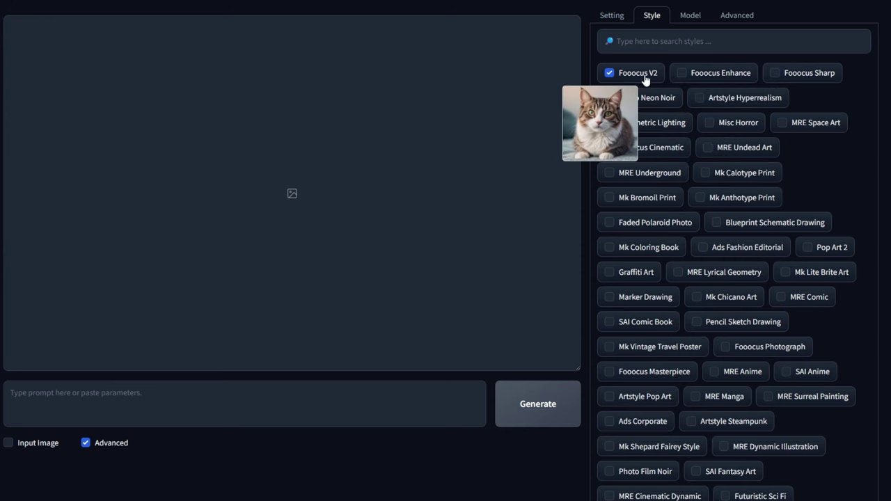
left_click(644, 75)
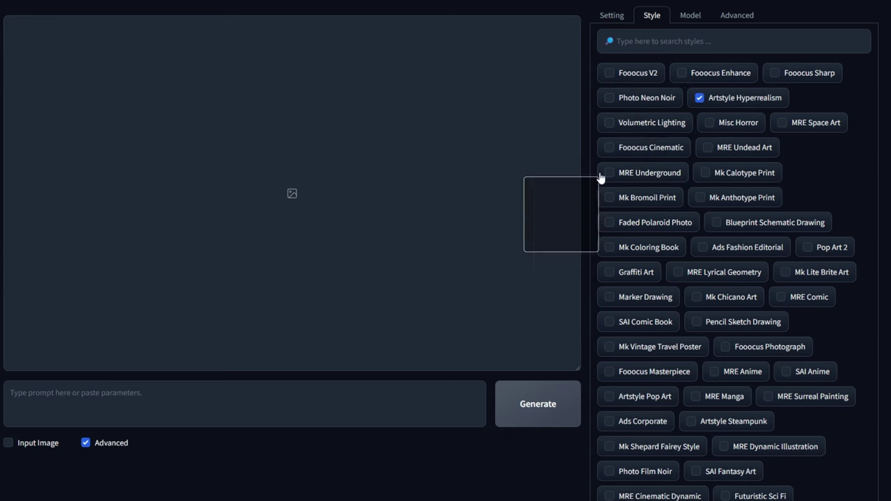
Generate images from the prompt 'stargate in the desert' and enlarge the second result.
left_click(180, 392)
type("star")
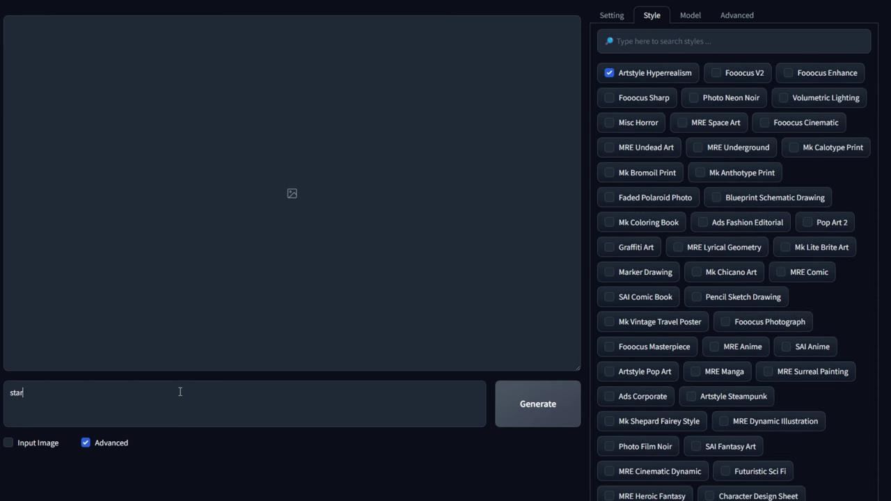
type("gate in the desert")
left_click(531, 412)
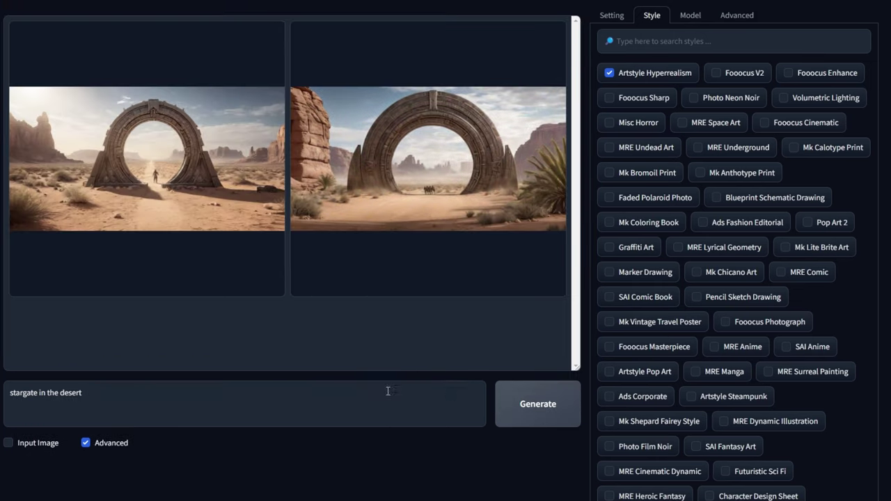
left_click(460, 195)
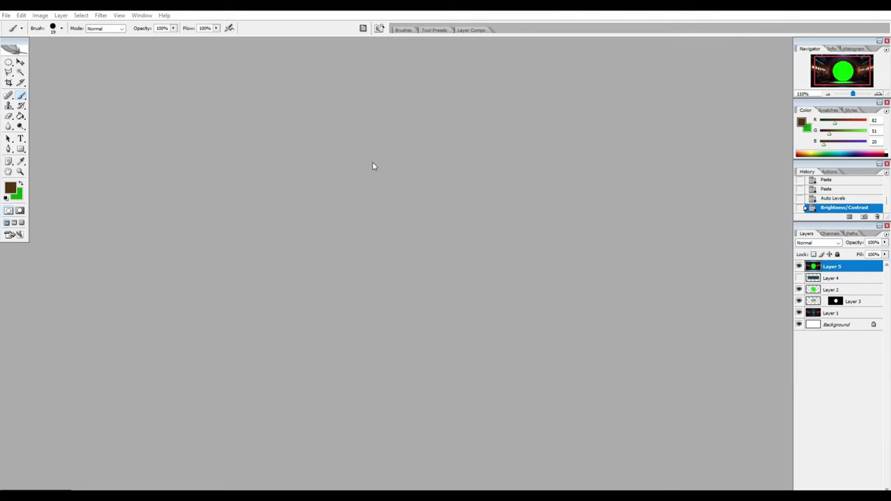
Create a new blank 1344×704 document and look through the Edit menu.
left_click(5, 15)
left_click(15, 24)
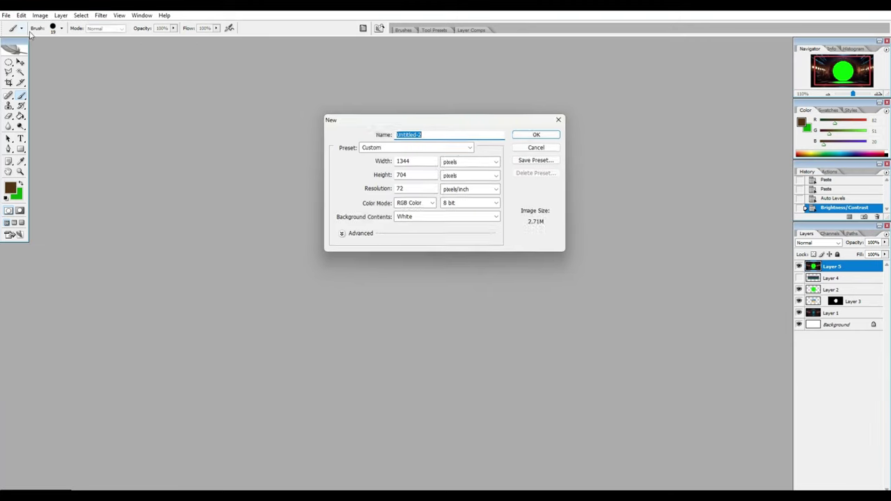
left_click(533, 133)
left_click(21, 16)
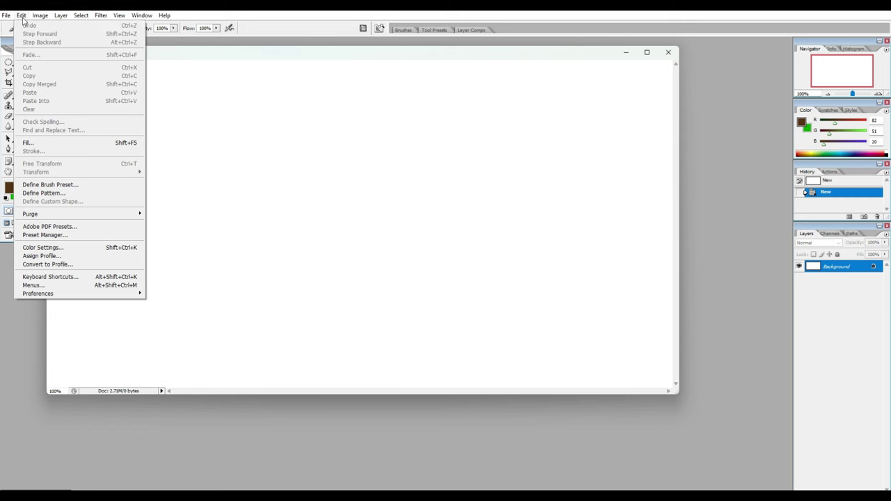
left_click(21, 15)
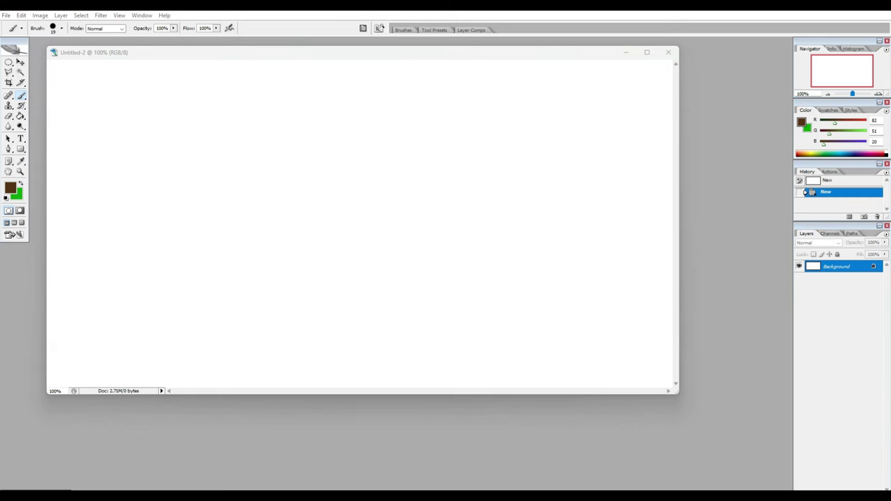
left_click(21, 15)
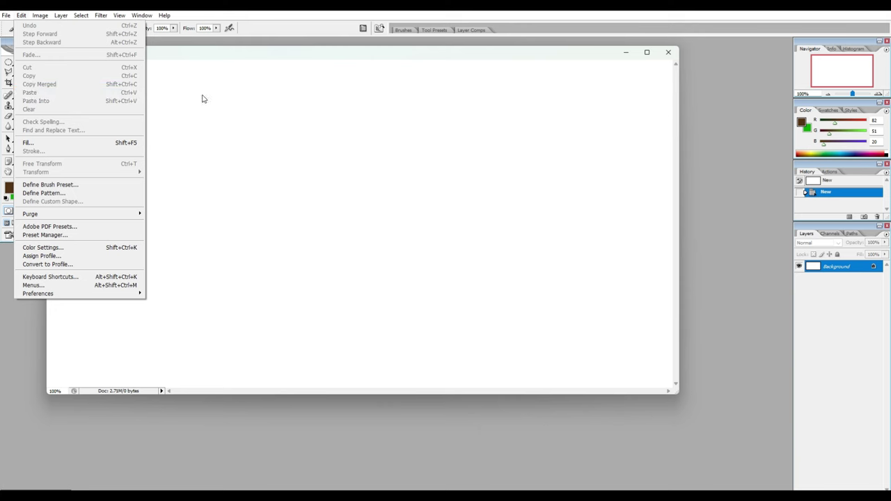
left_click(299, 55)
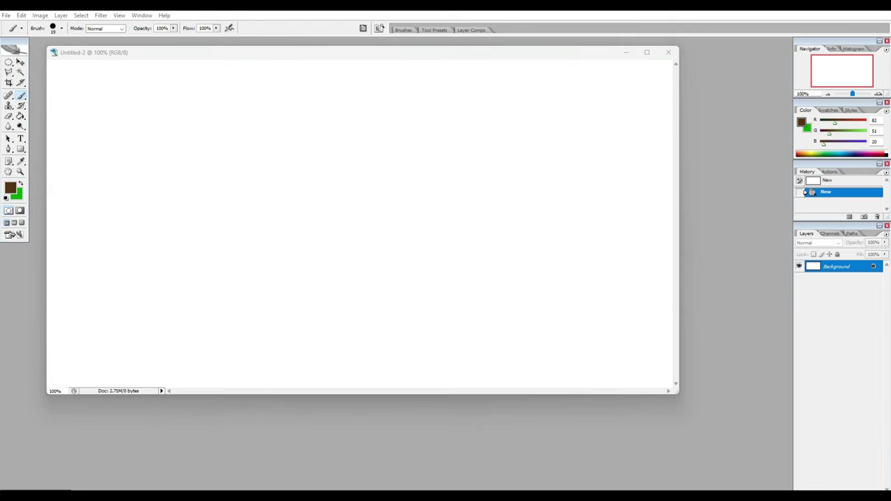
Create another new 1344×704 document and paste the stargate image in as Layer 1.
key("ctrl+n")
key("Return")
left_click(20, 15)
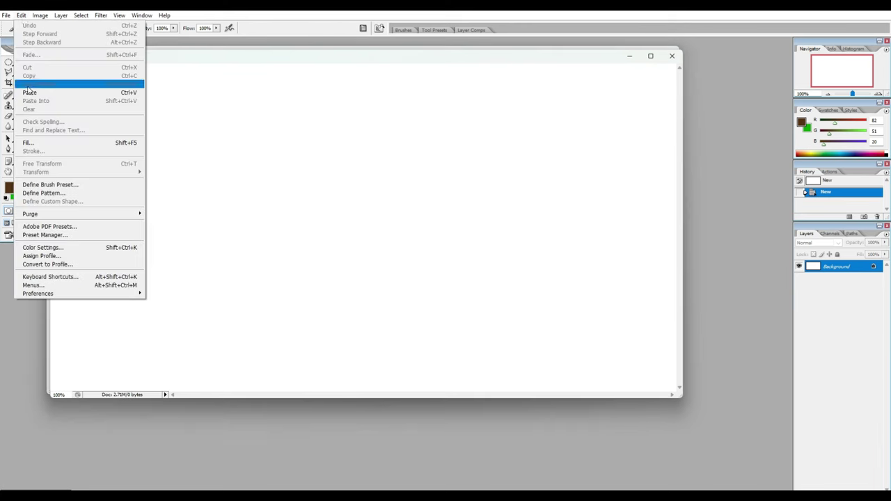
left_click(32, 88)
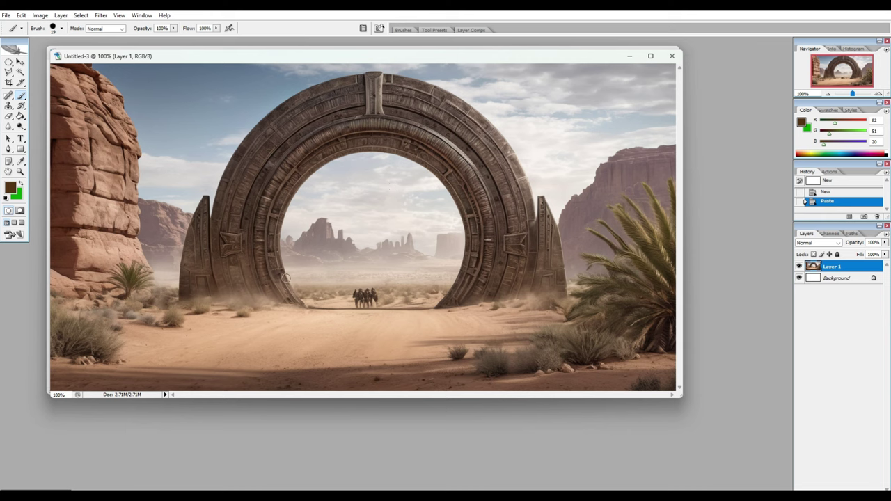
Lasso a patch of sand, copy and paste it, and move it over the small figures.
left_click(8, 72)
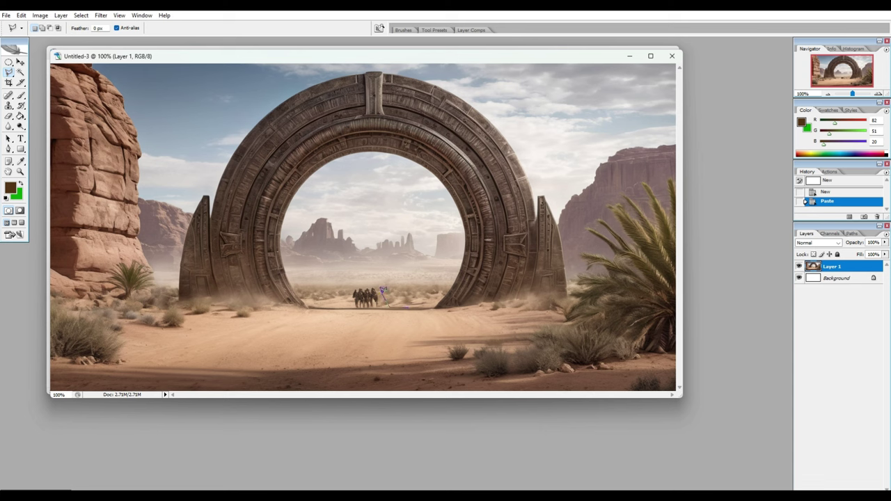
double_click(420, 300)
key("ctrl+c")
left_click(21, 14)
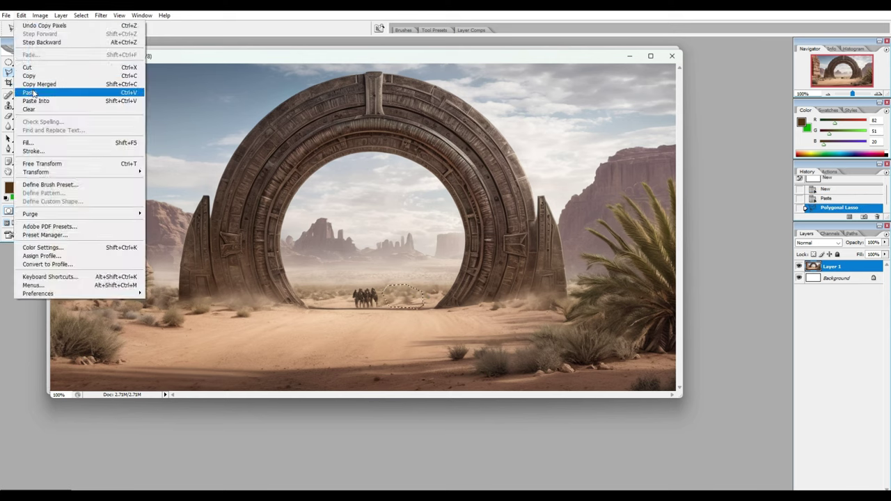
left_click(38, 87)
key("v")
left_click_drag(387, 297, 380, 298)
Erase the sand patch's hard edges and merge it down into the gate image.
key("e")
right_click(339, 250)
key("Return")
left_click(344, 298)
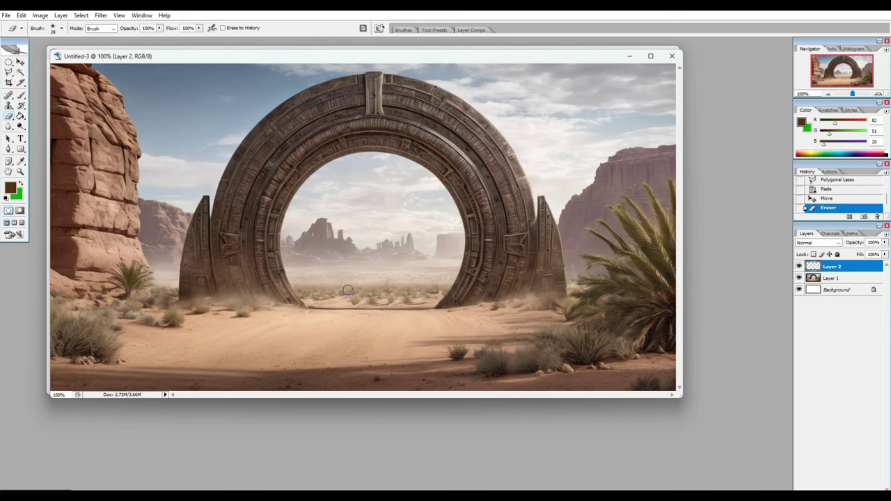
left_click(344, 298)
left_click(344, 298)
left_click(343, 292)
right_click(828, 268)
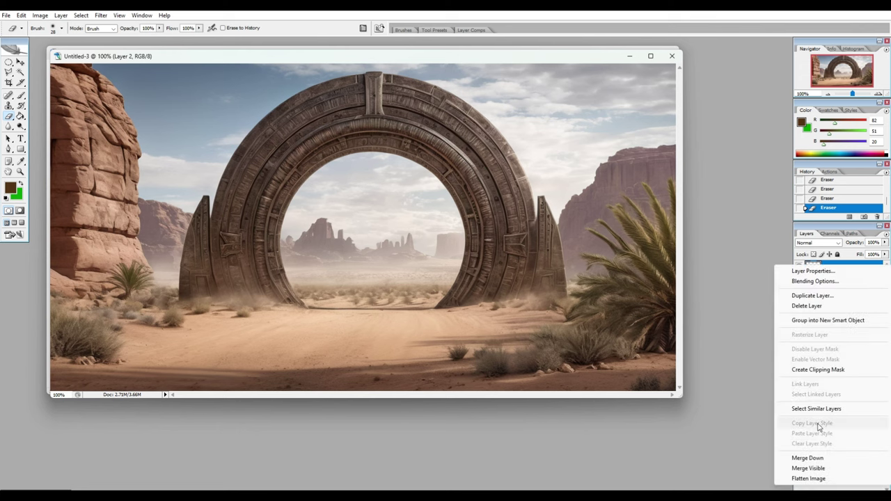
left_click(811, 456)
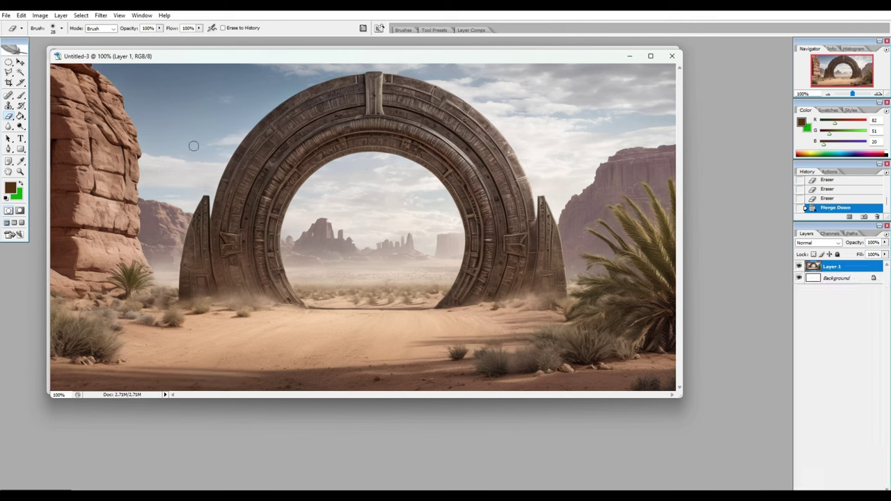
Select a circle inside the arch opening and paint it solid bright green.
left_click(8, 63)
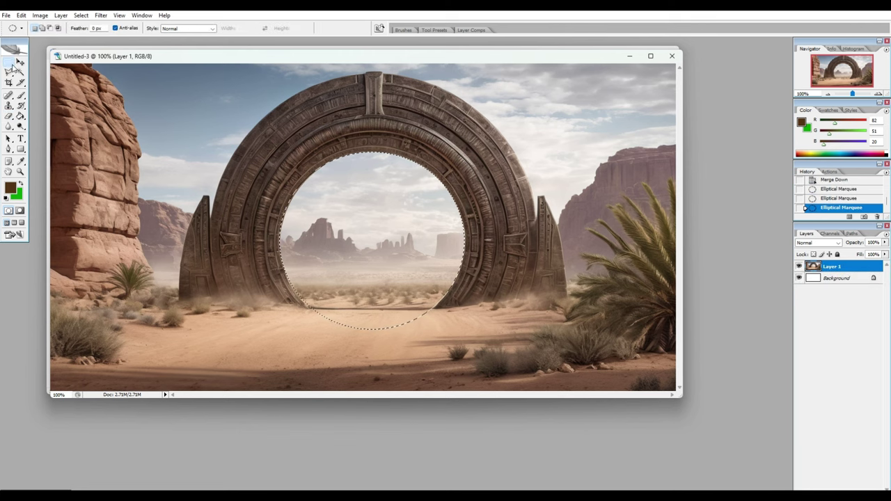
left_click(10, 188)
left_click(534, 126)
key("b")
left_click(305, 302)
left_click(433, 303)
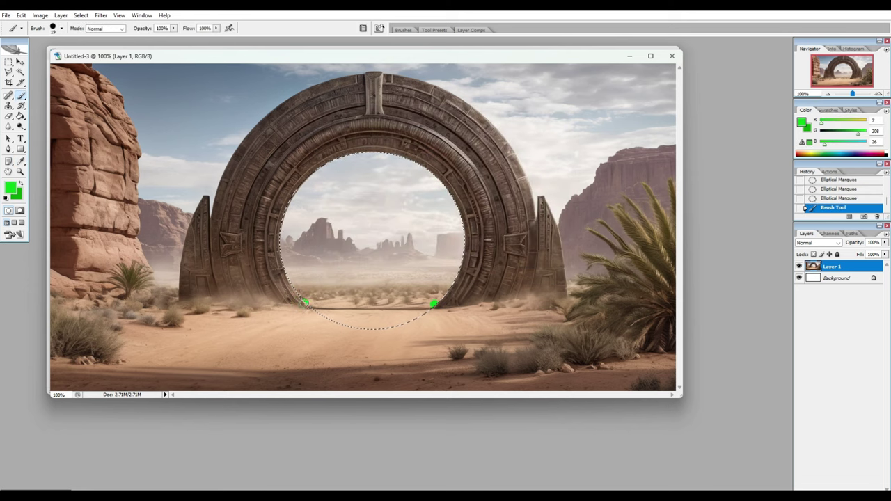
mouse_move(433, 303)
left_mouse_down()
mouse_move(390, 202)
mouse_move(376, 230)
left_mouse_up()
Cut the green circle onto its own layer, align it with the arch, and hide it.
left_click(838, 198)
key("ctrl+d")
left_click(20, 15)
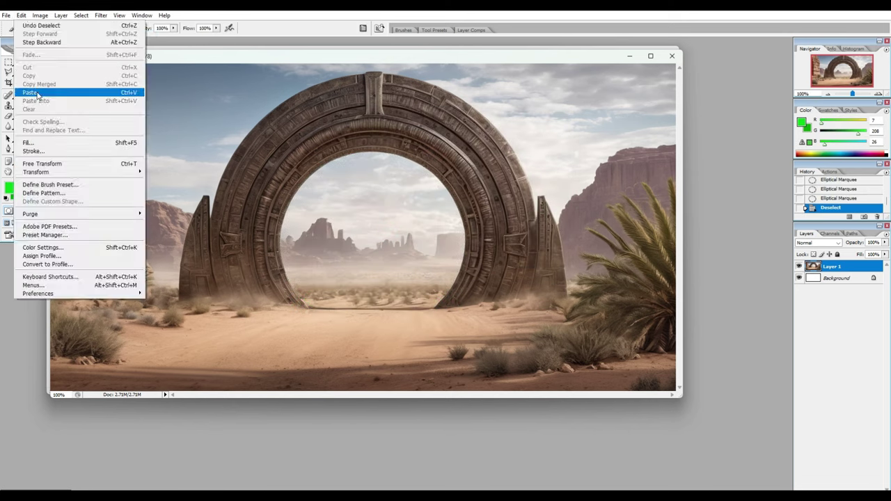
left_click(37, 93)
key("v")
left_click_drag(315, 213, 313, 219)
left_click(799, 266)
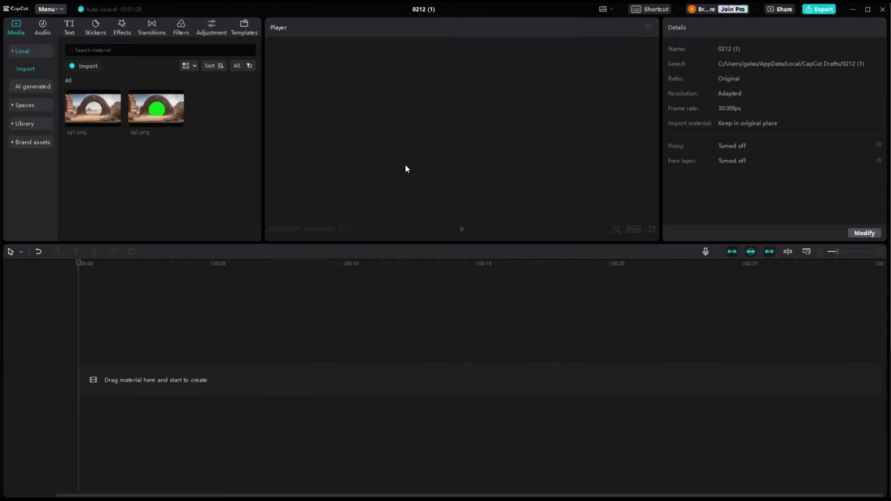
Place sg1.png on the timeline with sg2.png on the track above, both extended to 14:24.
mouse_move(120, 111)
left_click_drag(118, 111, 86, 382)
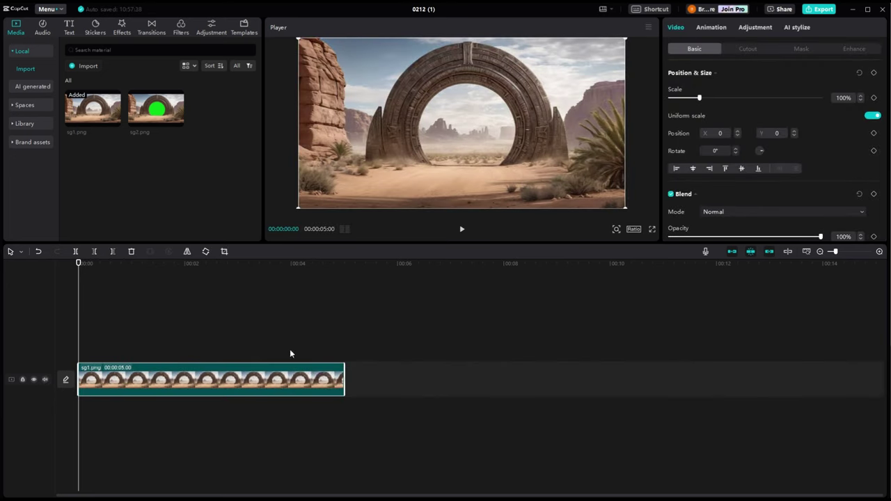
left_click_drag(345, 381, 865, 382)
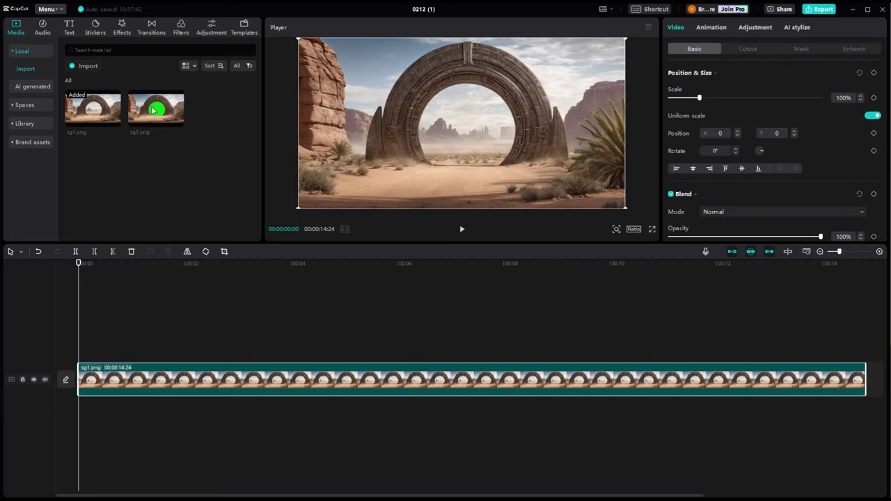
left_click_drag(153, 110, 82, 341)
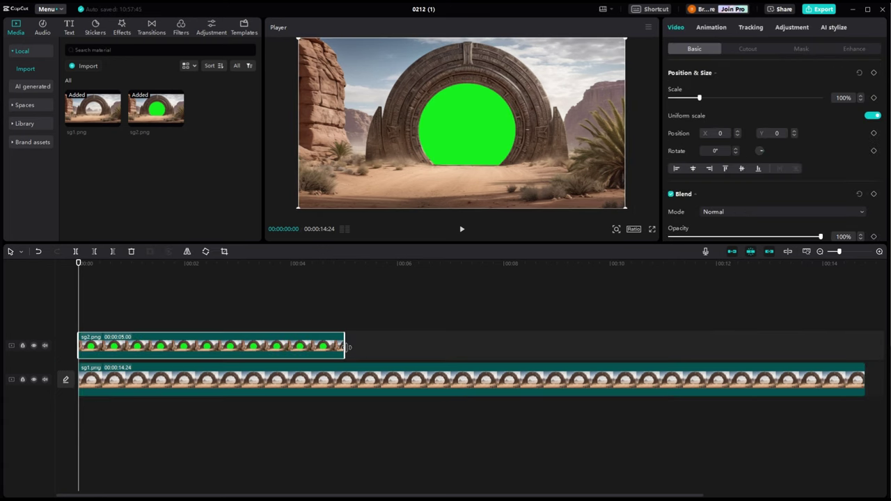
mouse_move(346, 347)
left_mouse_down()
mouse_move(877, 346)
mouse_move(359, 346)
left_mouse_up()
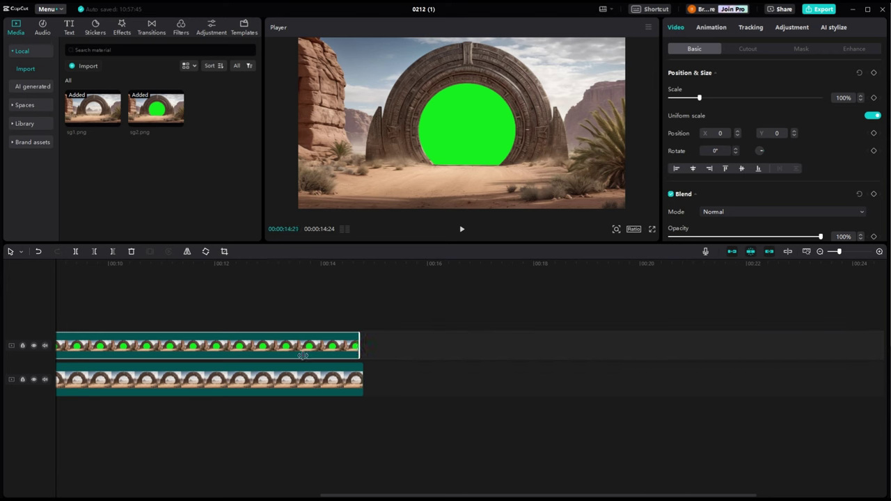
left_click_drag(303, 355, 363, 353)
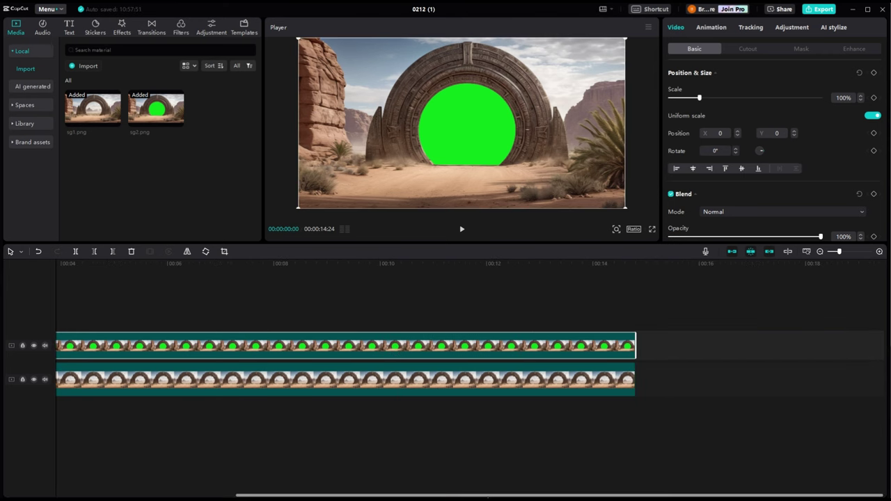
left_click_drag(488, 496, 259, 495)
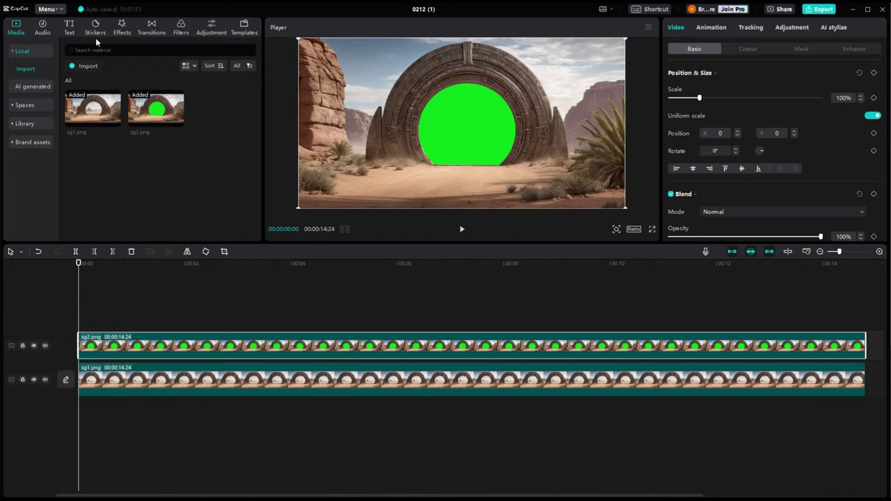
Search the stock library for 'space' and drag the pink Orion nebula clip between the two images.
left_click(25, 124)
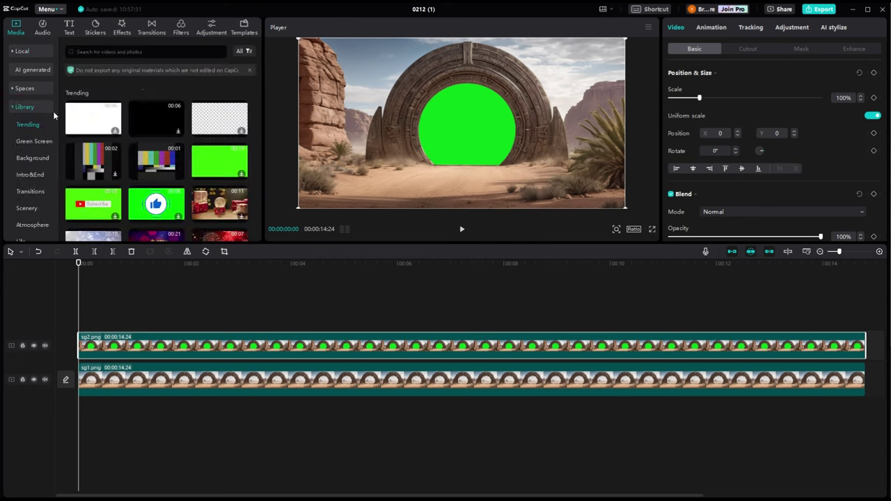
left_click(134, 62)
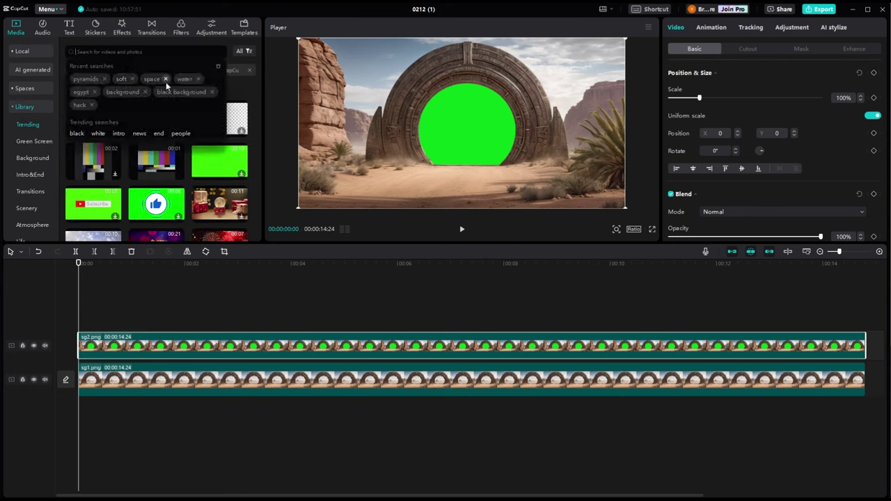
left_click(151, 80)
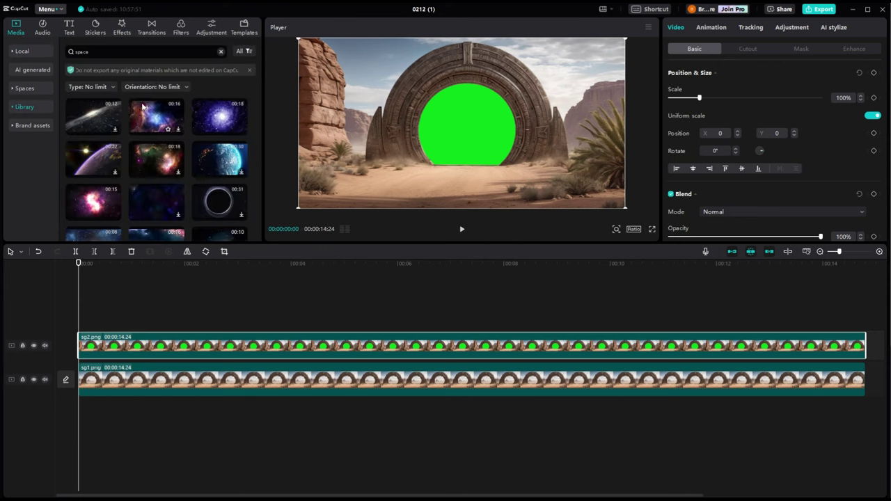
scroll(149, 125, "down", 1)
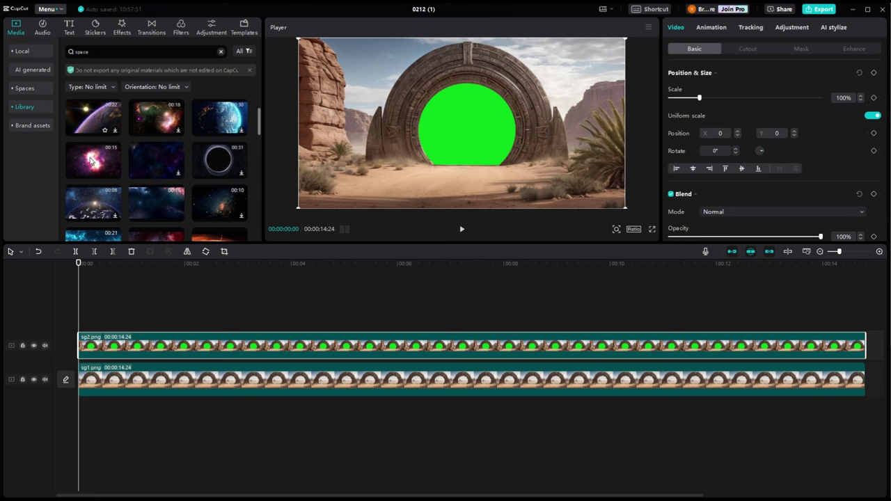
left_click(199, 160)
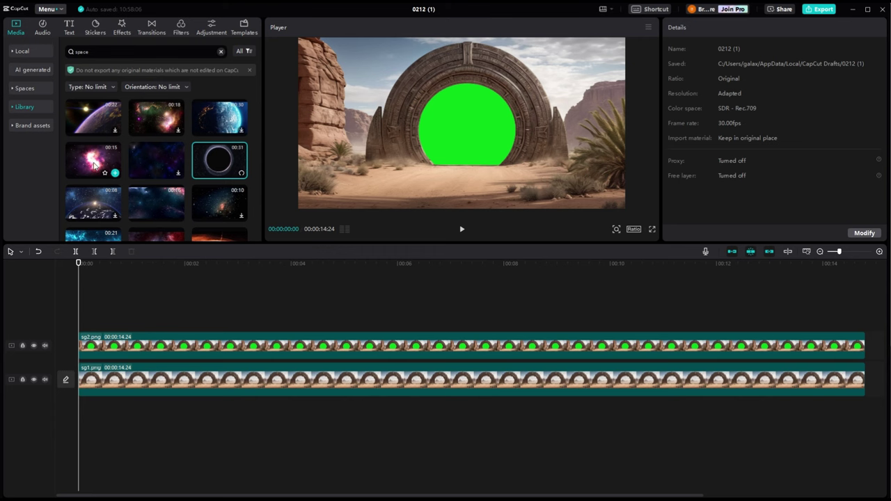
left_click(95, 164)
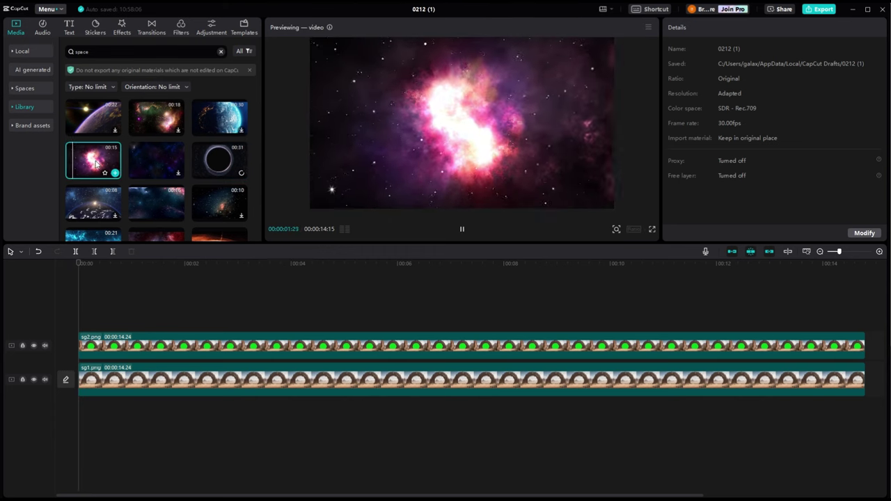
left_click_drag(95, 164, 79, 362)
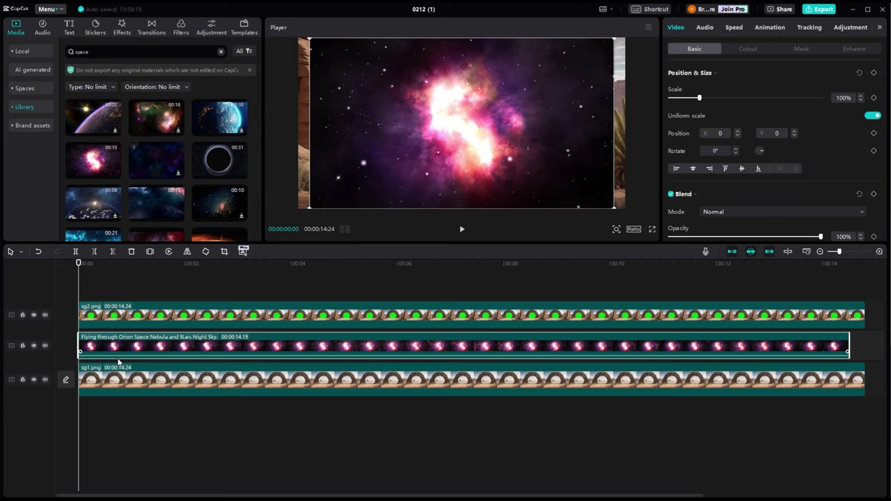
scroll(760, 213, "down", 8)
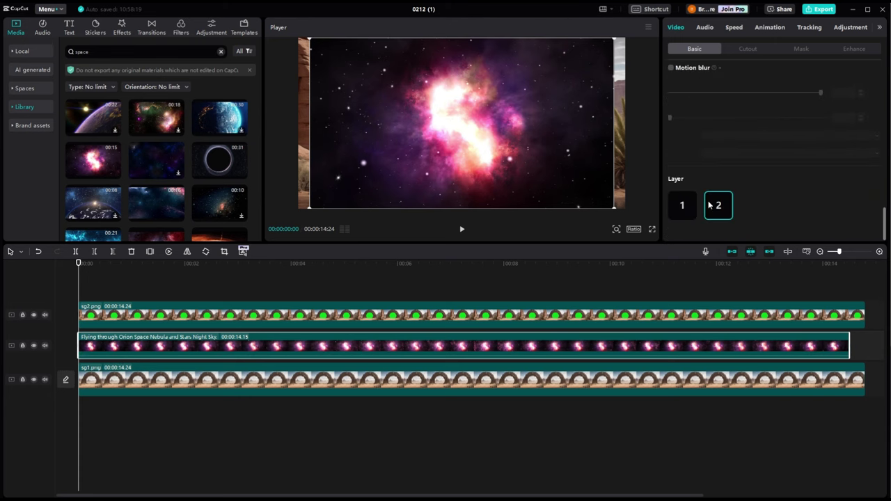
Set the nebula to Layer 1 and chroma-key sg2.png's green with strength 55 and shadow 34.
left_click(681, 205)
left_click(257, 310)
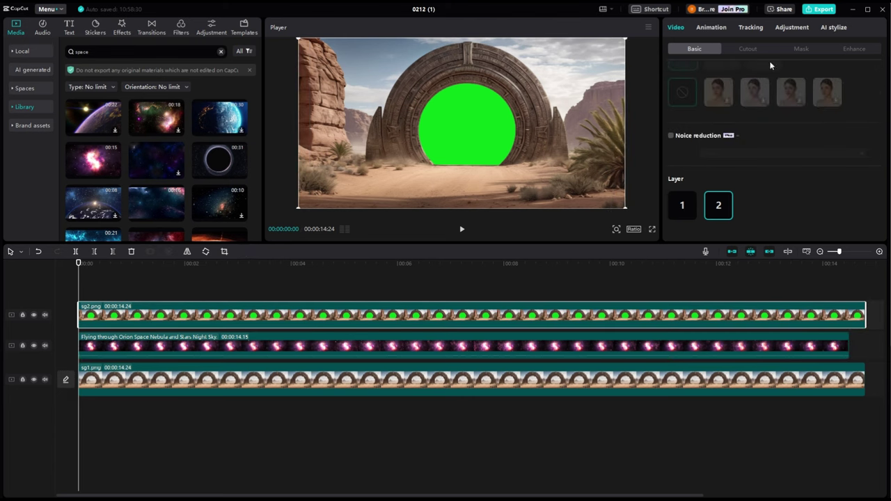
left_click(747, 48)
left_click(672, 72)
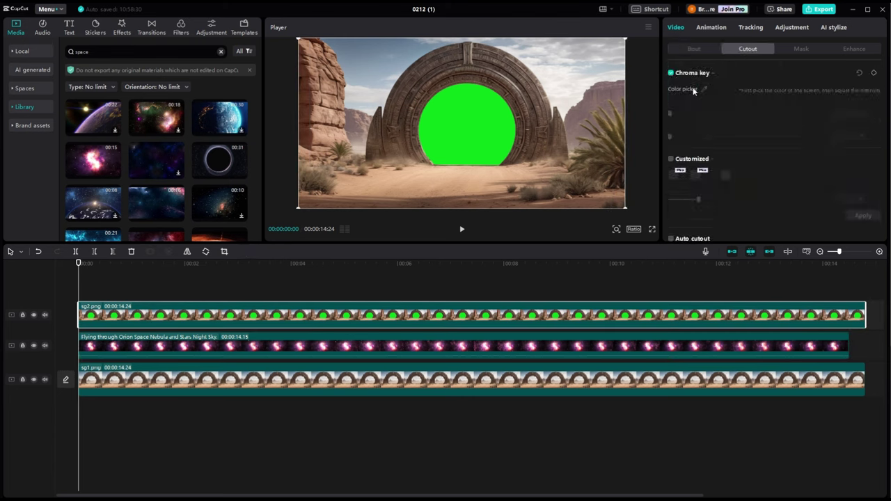
left_click(704, 89)
left_click(453, 137)
left_click_drag(670, 113, 732, 113)
left_click_drag(670, 137, 720, 137)
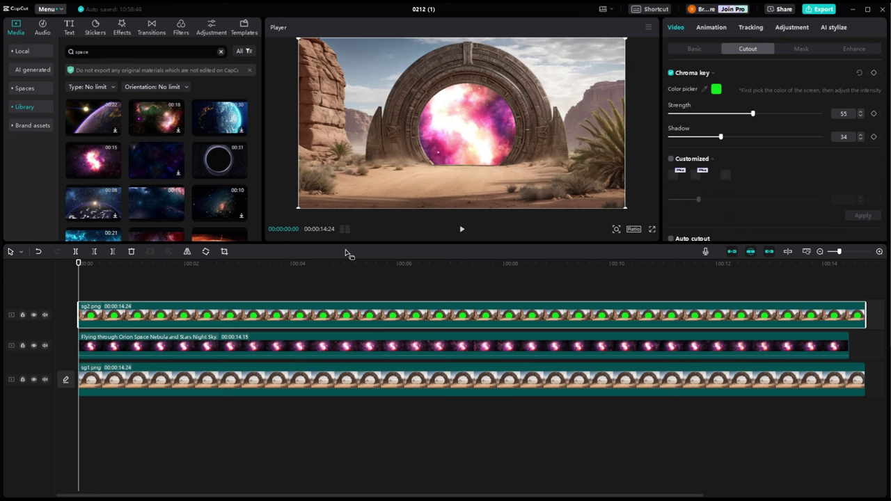
left_click(117, 346)
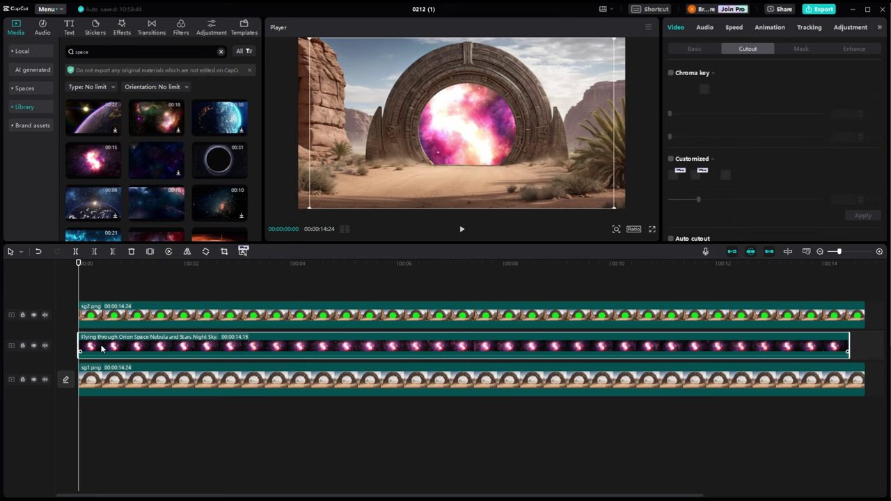
Keyframe the nebula's opacity from 0% at the clip start to 100% at about 4:24.
left_click(679, 27)
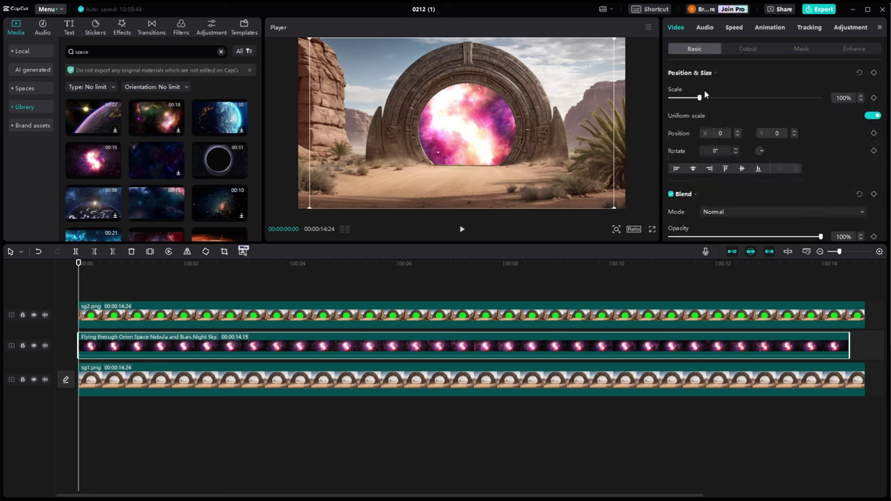
left_click(874, 237)
left_click_drag(821, 237, 603, 243)
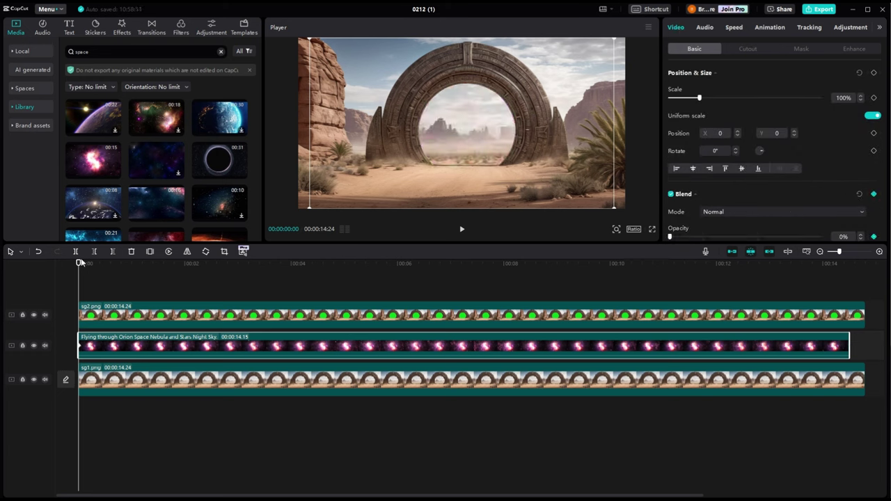
left_click_drag(80, 262, 277, 267)
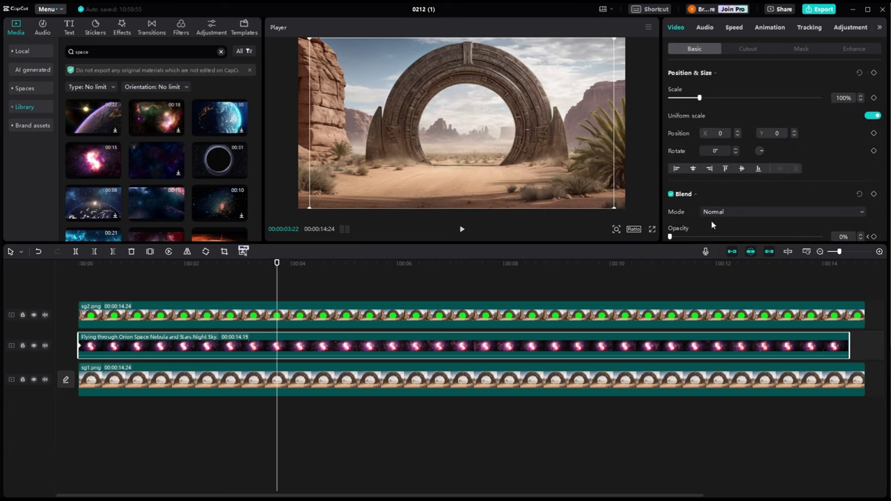
left_click_drag(277, 264, 334, 264)
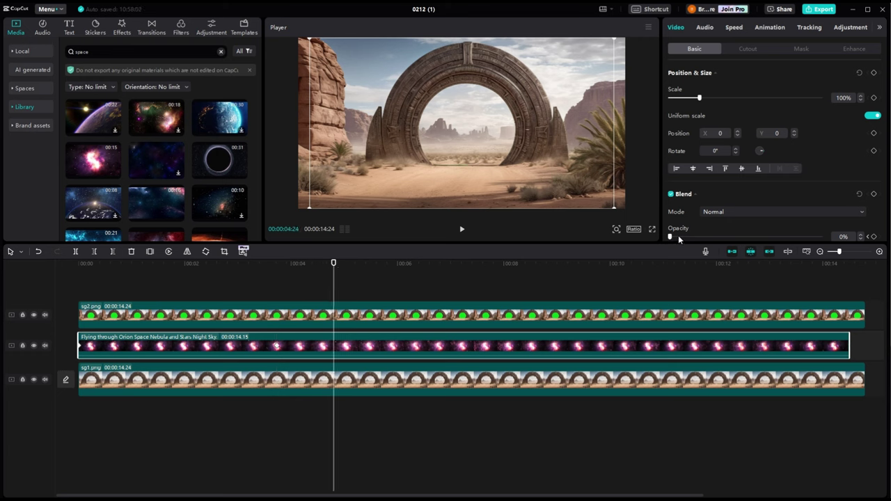
left_click_drag(679, 240, 821, 237)
Play back the fade-in and hold the nebula at 100% opacity with a keyframe near 9:12.
left_click(207, 292)
left_click(462, 229)
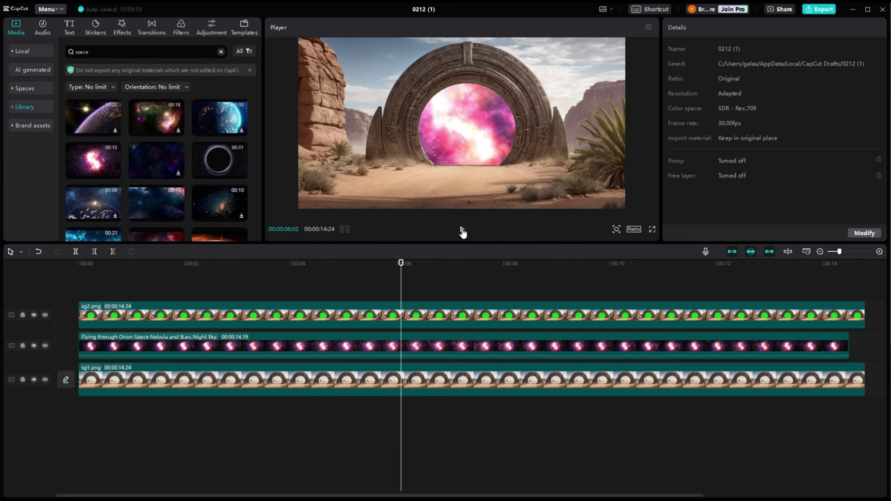
left_click(335, 346)
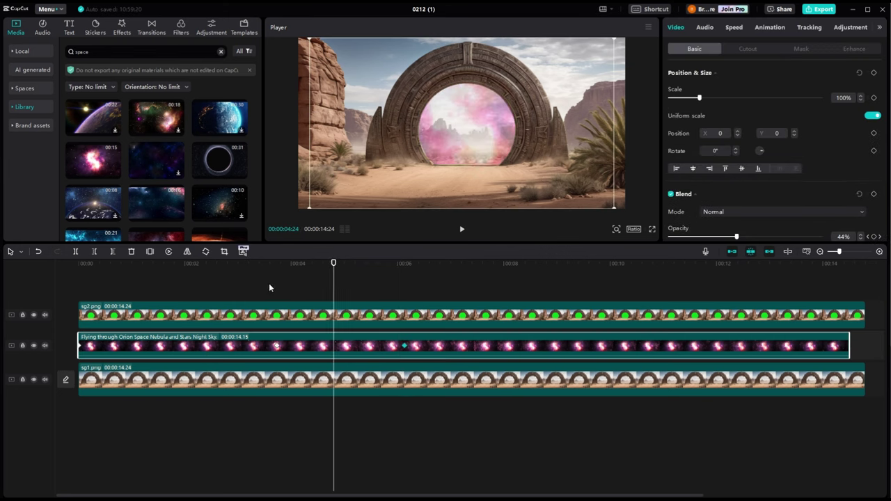
left_click(265, 287)
left_click(463, 231)
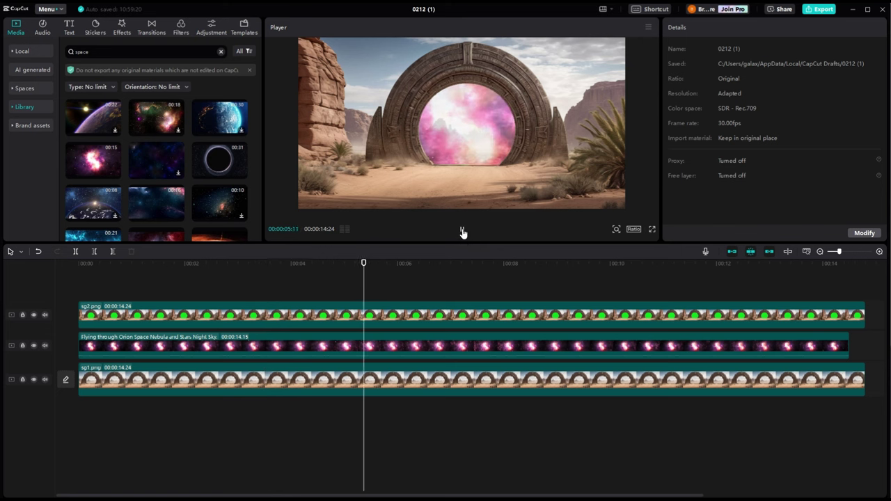
left_click(463, 230)
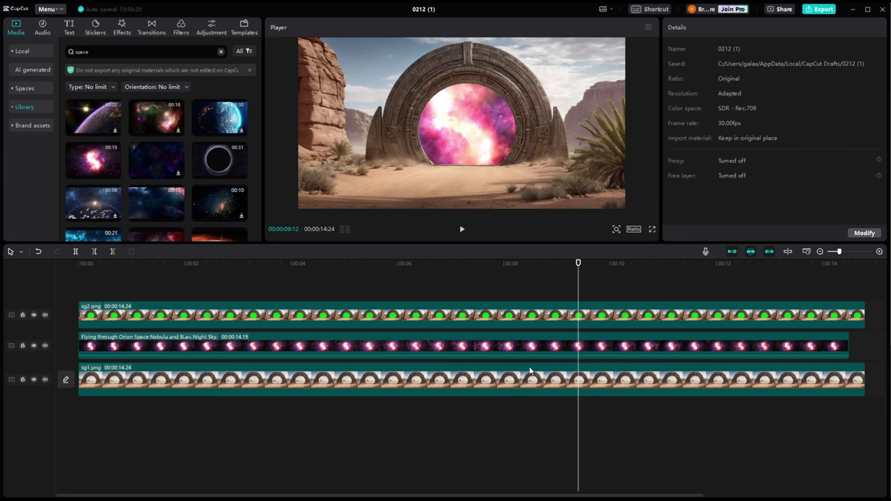
left_click(618, 346)
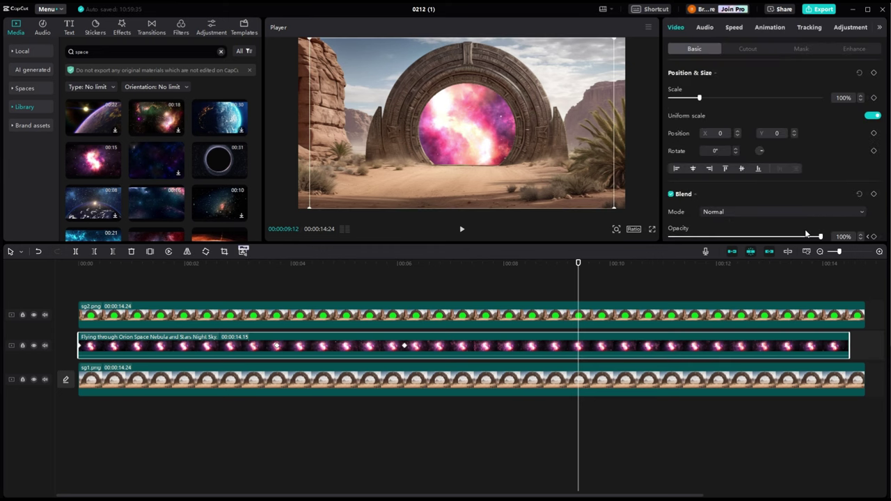
left_click(874, 237)
left_click(626, 287)
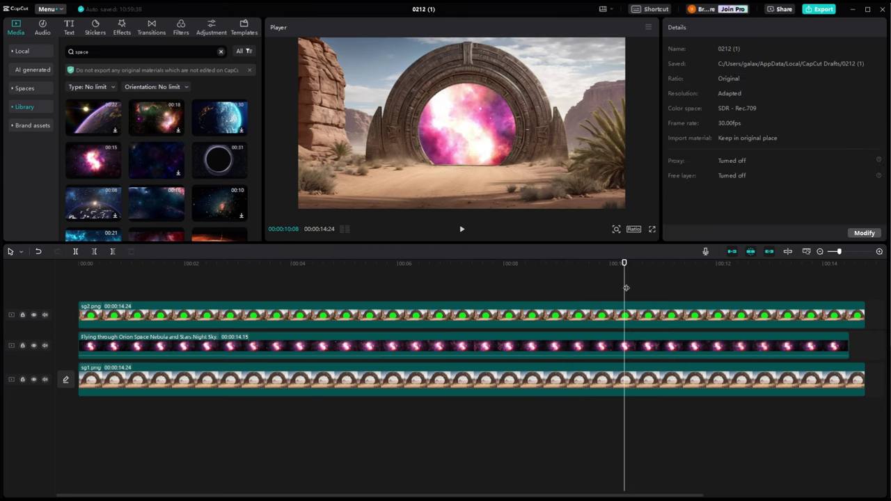
left_click(617, 350)
Fade the nebula to 0% and end sg1.png at 10:08, then add the Pyramids Egypt Giseh video after it.
left_click_drag(821, 236, 633, 242)
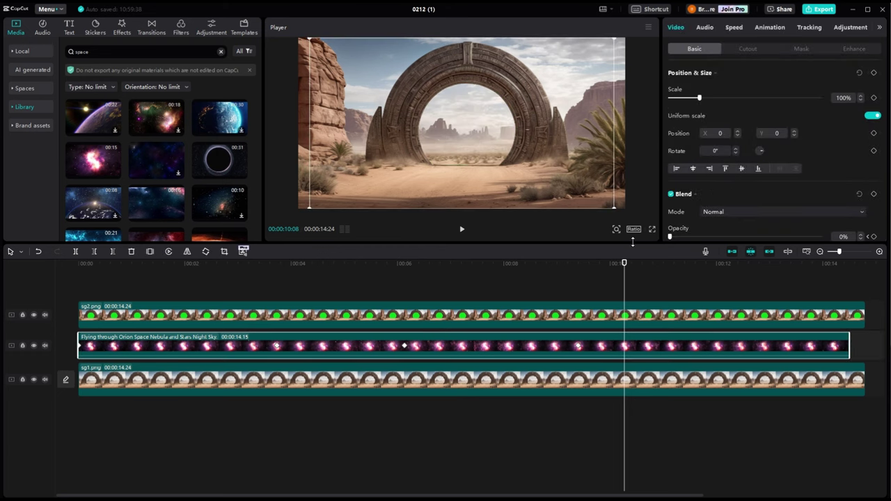
left_click_drag(864, 379, 624, 379)
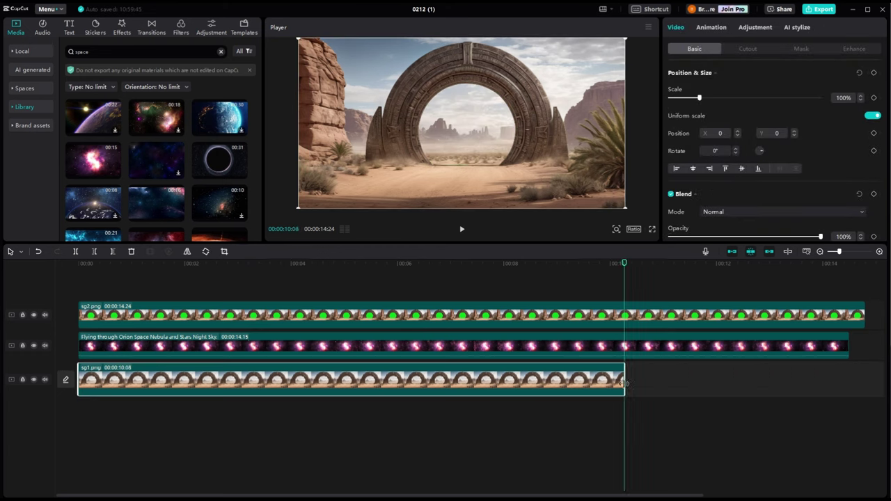
left_click(209, 52)
key("ctrl+a")
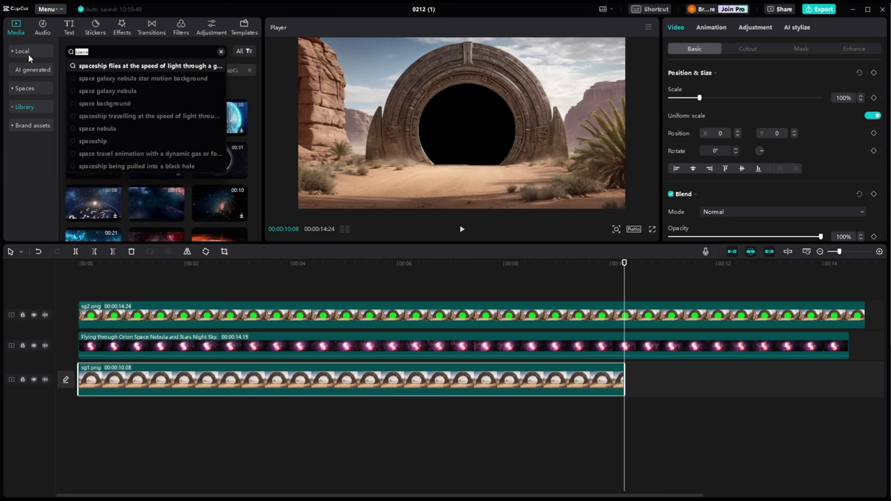
type("py")
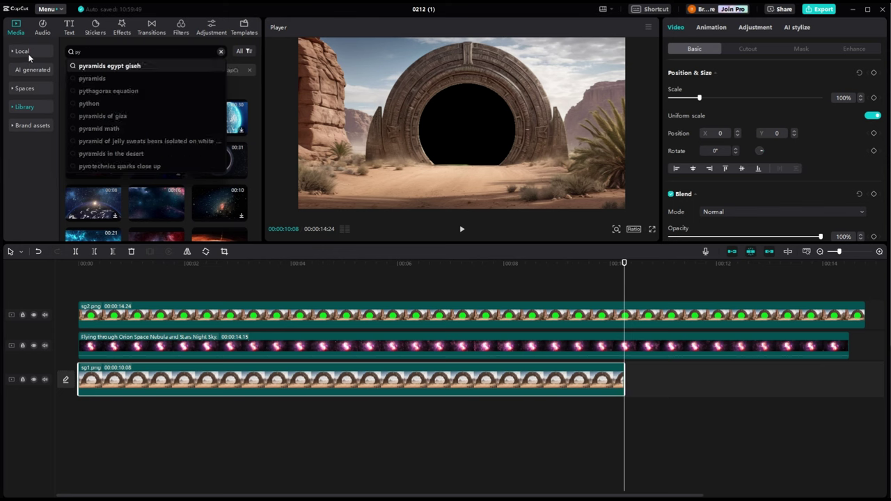
left_click(83, 78)
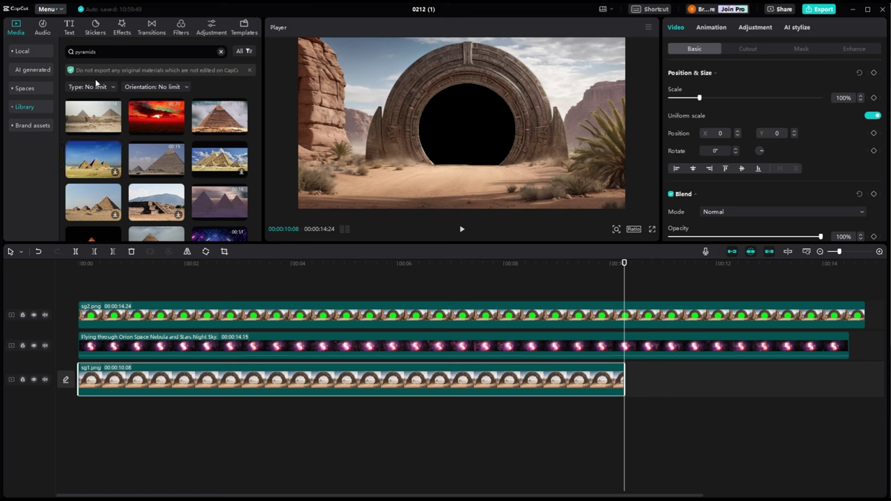
left_click(90, 86)
left_click(91, 115)
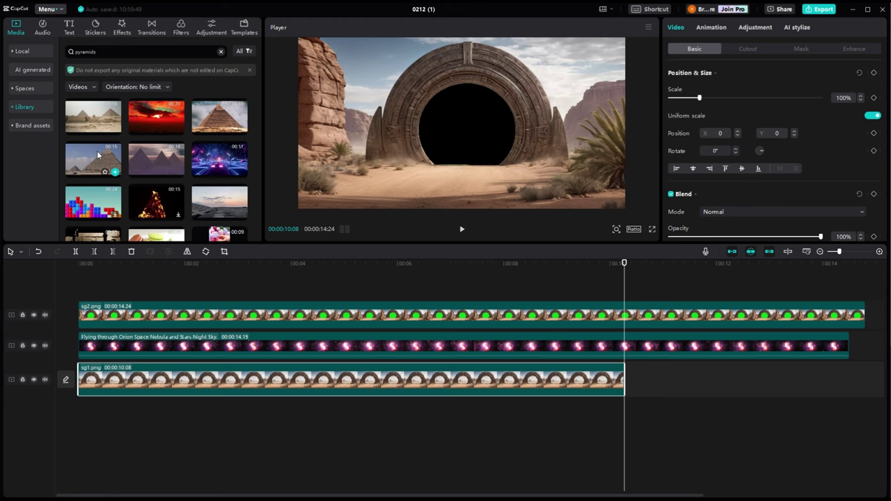
left_click_drag(98, 154, 632, 379)
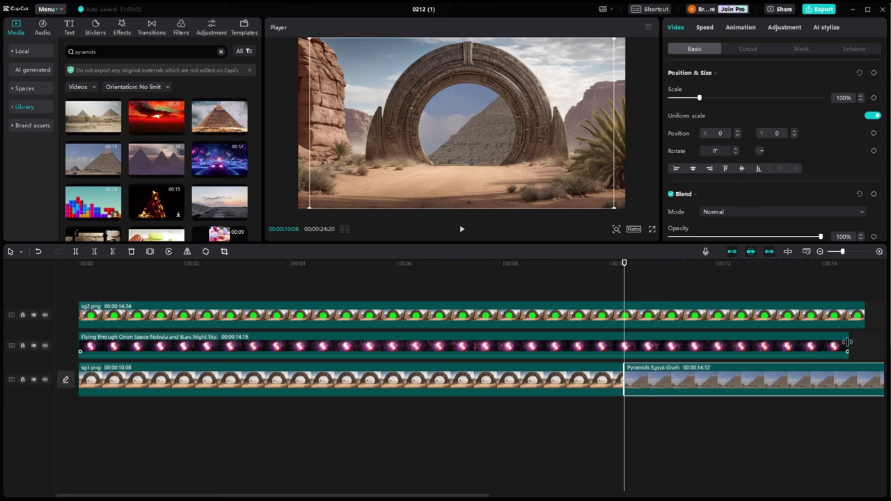
Shorten sg2.png to match the nebula and trim the Pyramids clip at 00:14:15.
left_click(863, 318)
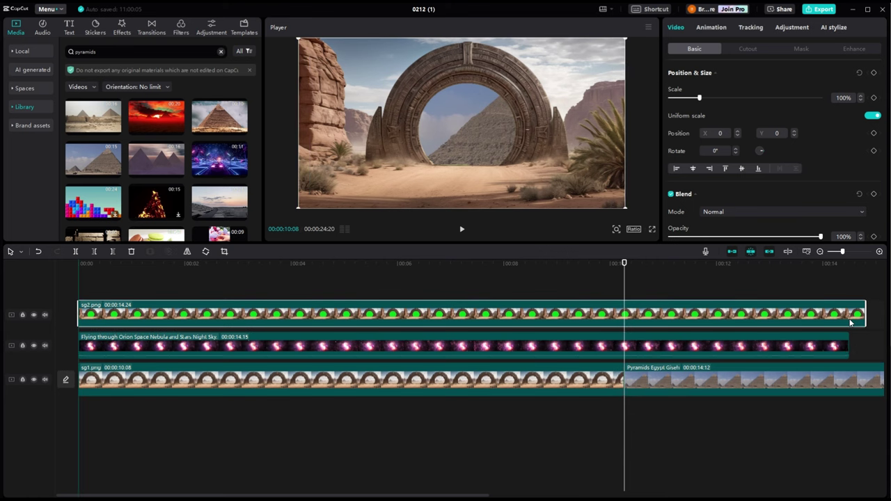
left_click_drag(864, 318, 850, 317)
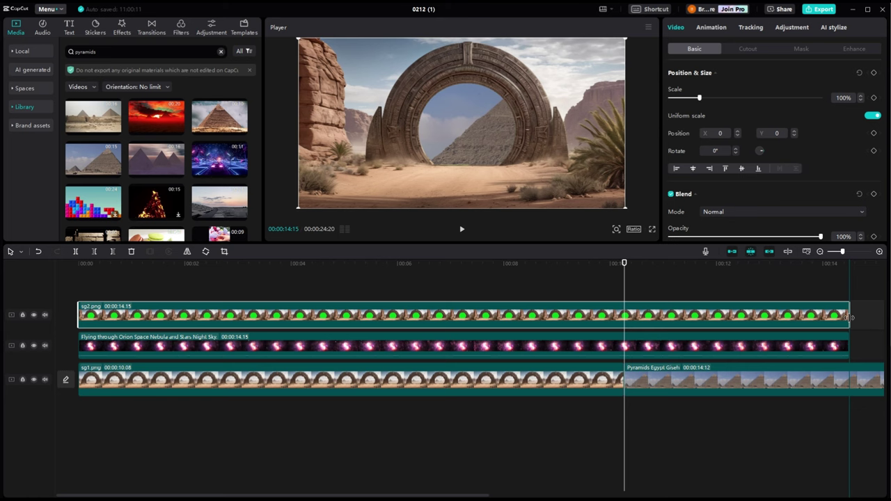
left_click(847, 351)
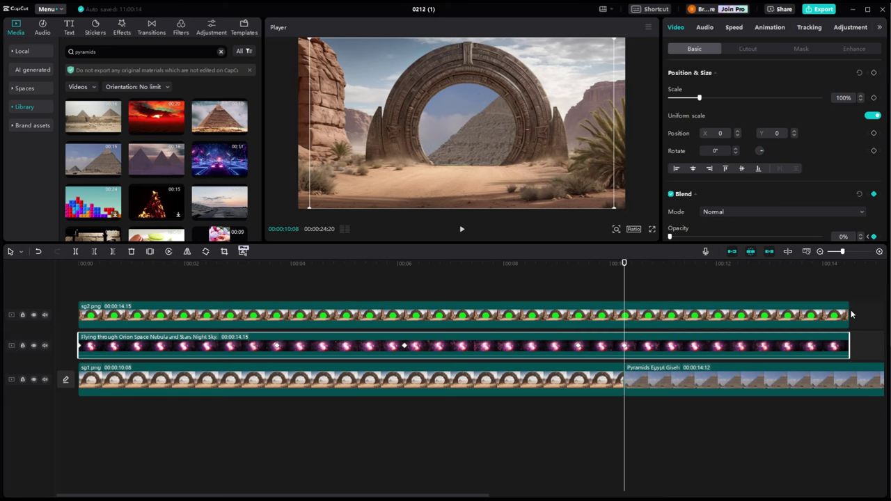
left_click(845, 268)
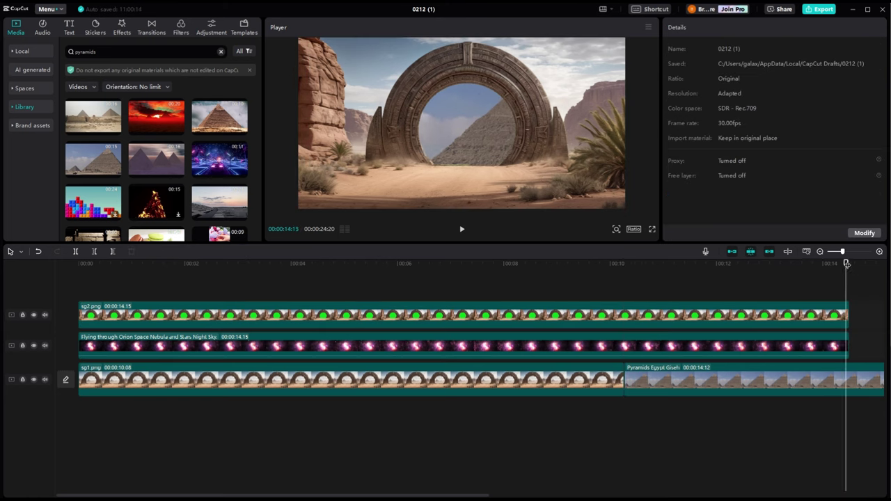
left_click_drag(846, 264, 850, 262)
left_click(839, 372)
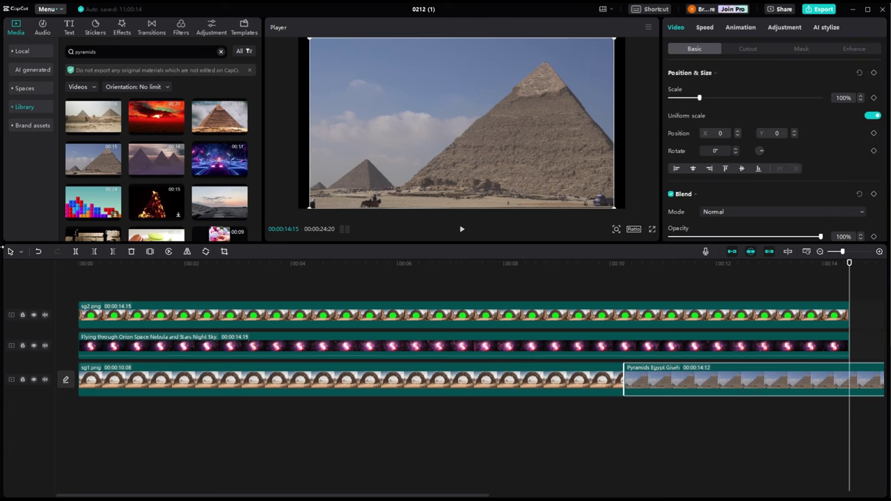
left_click(114, 252)
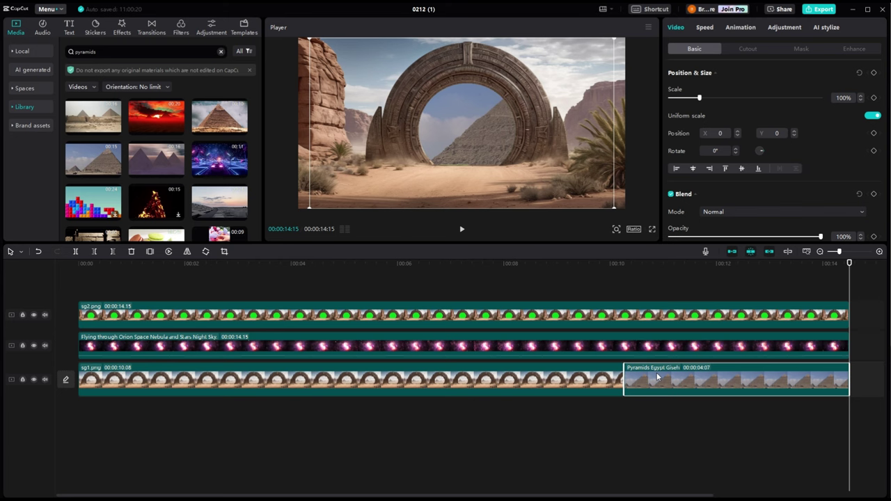
Move the Pyramids clip onto a new track above sg1.png and extend it to end with the others.
left_click_drag(658, 377, 621, 415)
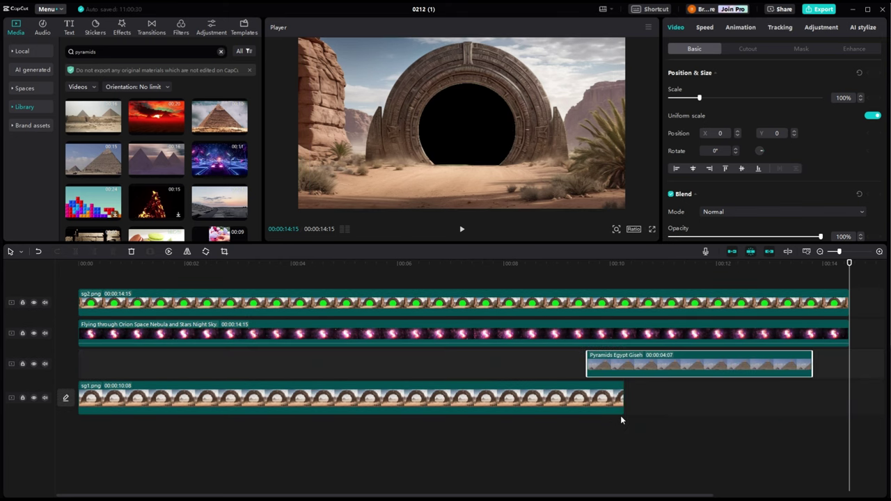
left_click_drag(812, 368, 850, 368)
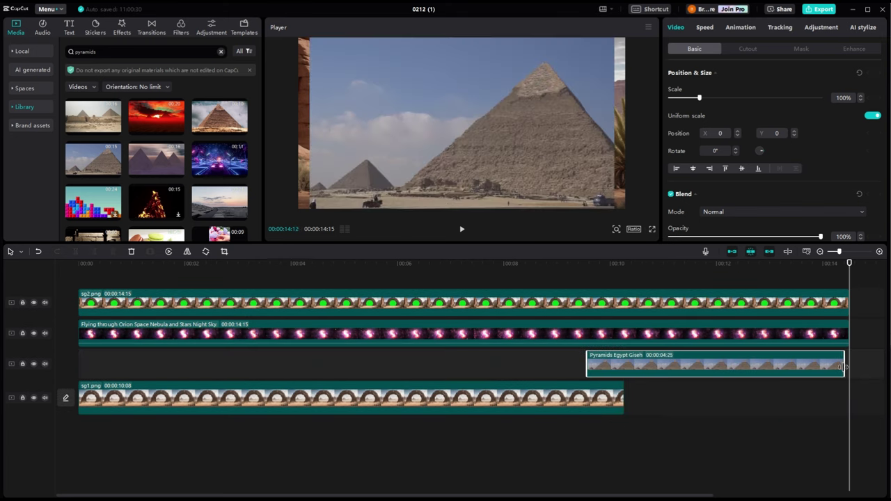
left_click(587, 402)
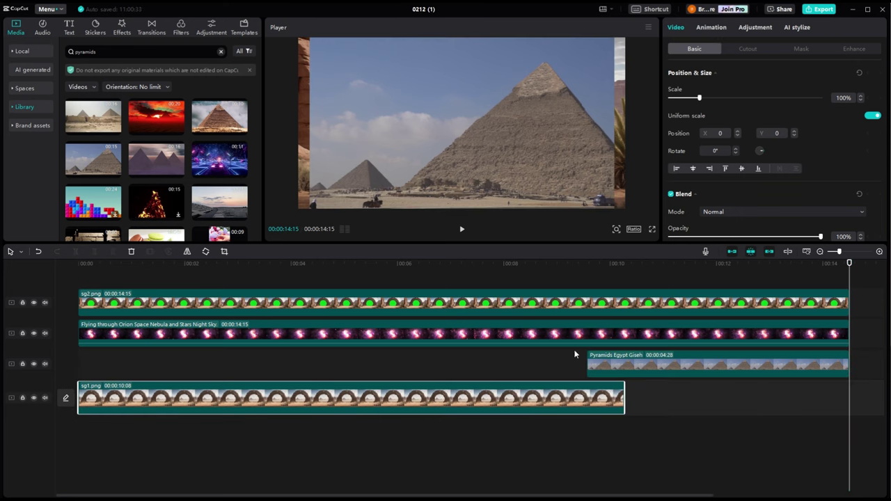
left_click(567, 278)
left_click_drag(568, 264, 589, 263)
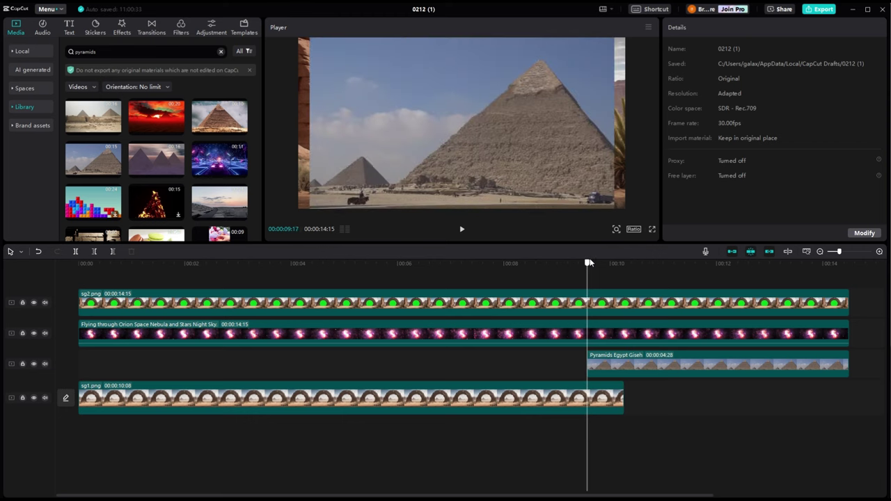
Send the Pyramids Egypt Giseh clip to layer 1 at the bottom and scale it down to 54%.
left_click(635, 352)
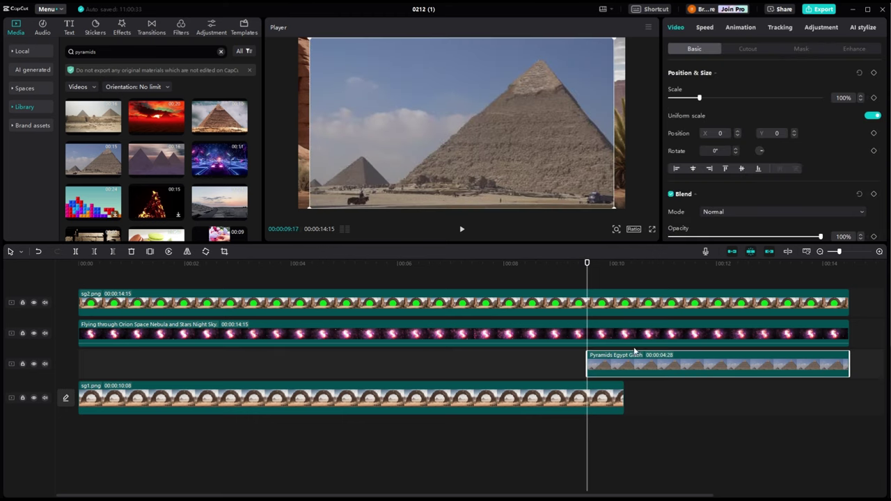
scroll(720, 156, "down", 10)
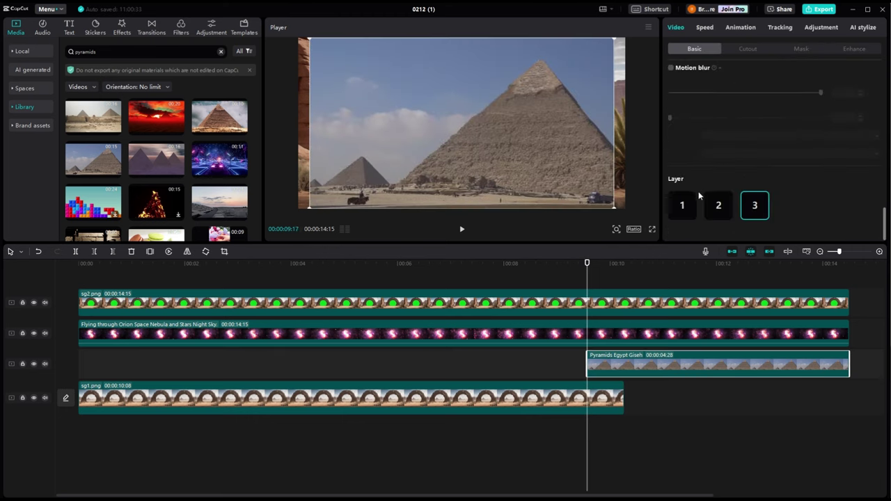
left_click(681, 205)
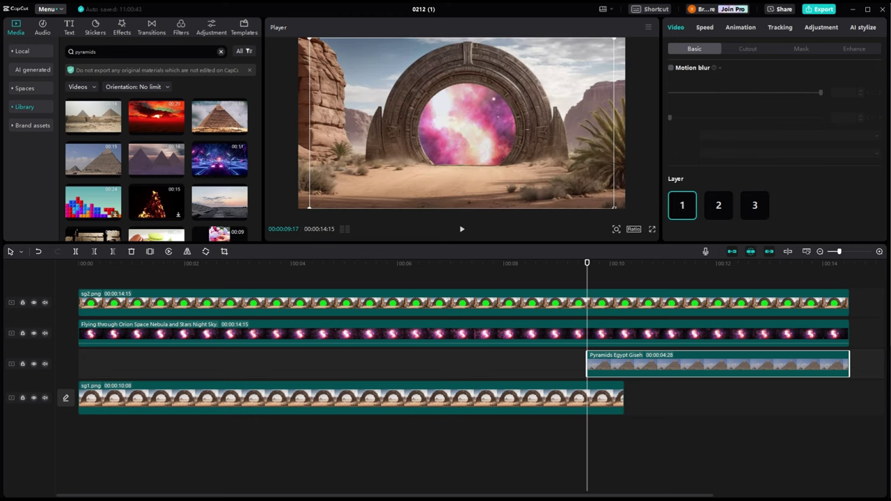
left_click_drag(614, 207, 516, 143)
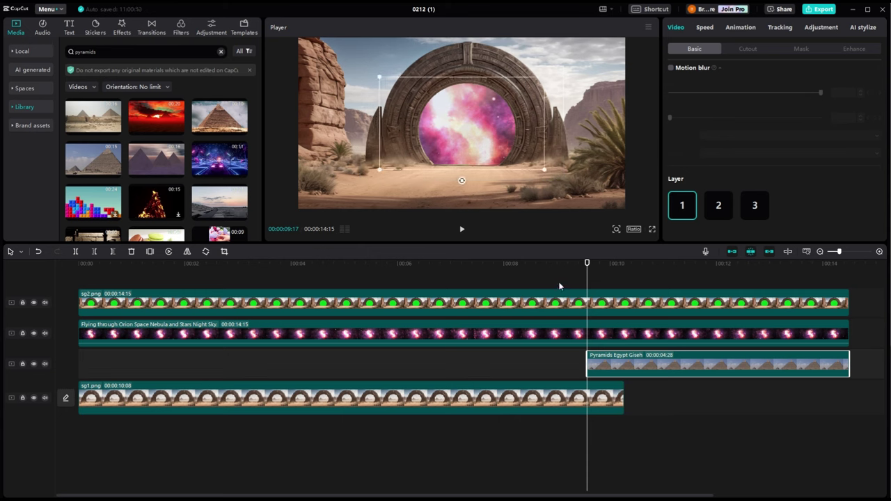
Shift the pyramids so they sit centred in the portal opening, then play back from about 8 seconds.
left_click(555, 286)
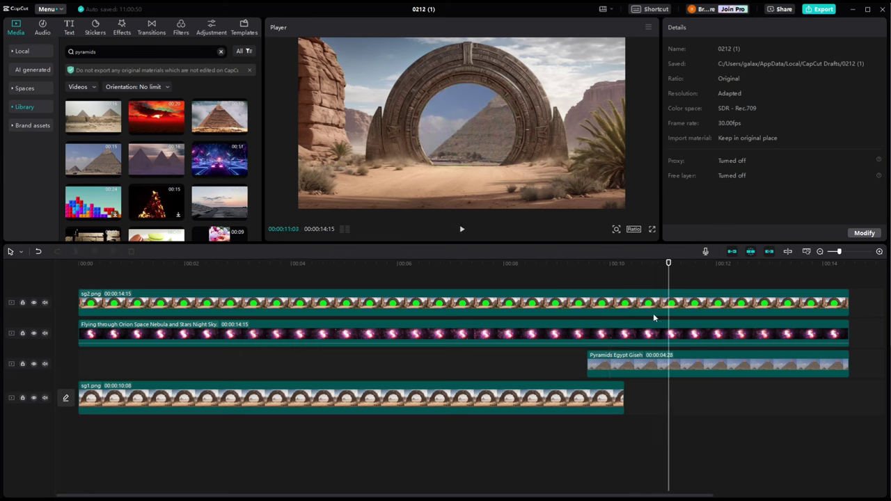
left_click(645, 378)
left_click_drag(488, 139, 518, 142)
left_click(520, 276)
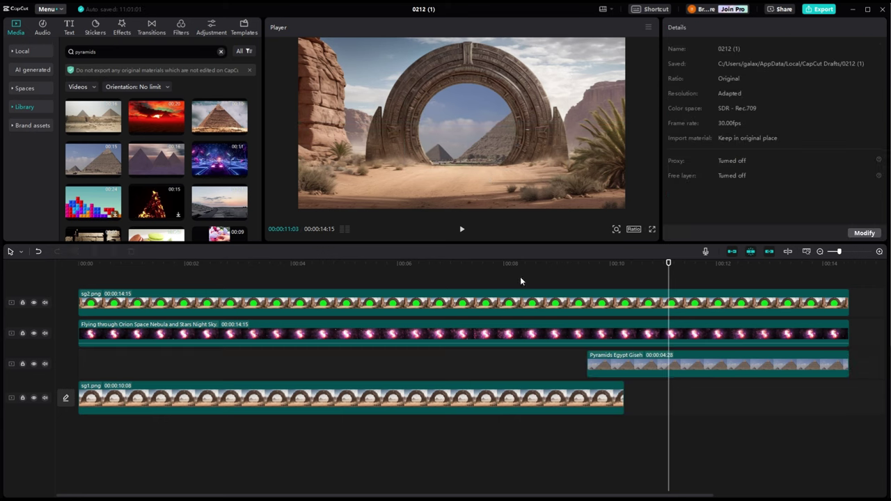
left_click(462, 231)
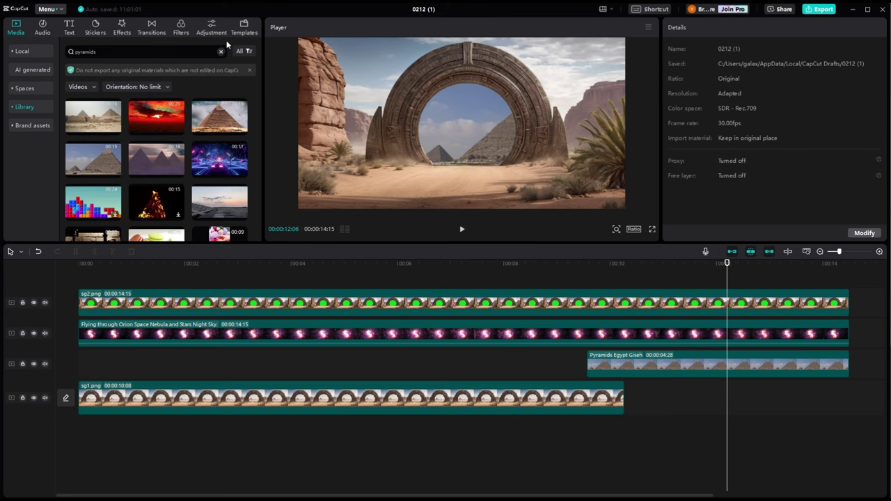
Merge all timeline clips into Compound clip1 with Alt+G and park the playhead near 10 seconds.
key("ctrl+a")
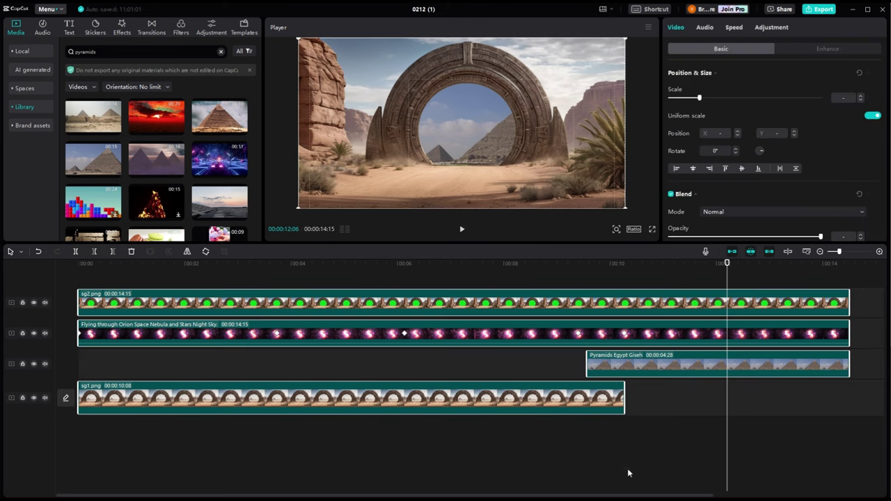
key("alt+g")
left_click_drag(727, 262, 617, 263)
left_click(151, 28)
Find the Ripples video effect under a 'ripple' search and add it at the playhead.
left_click(139, 52)
left_click(81, 80)
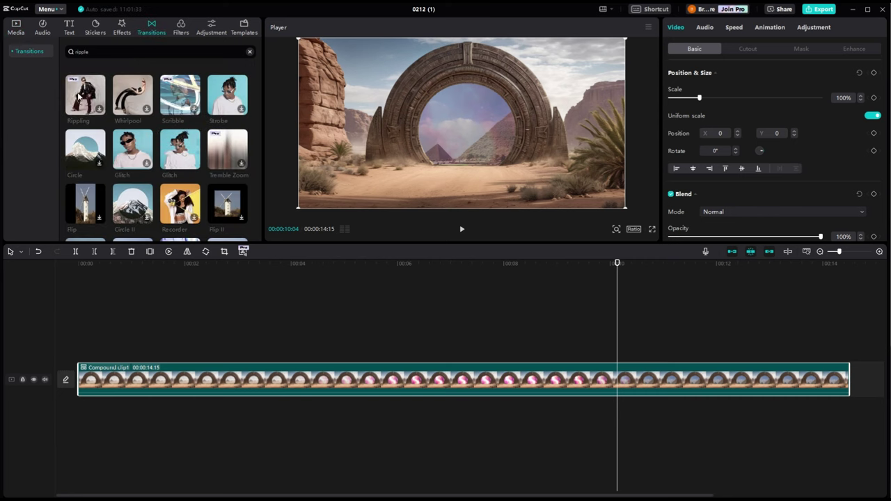
left_click(121, 28)
left_click(121, 67)
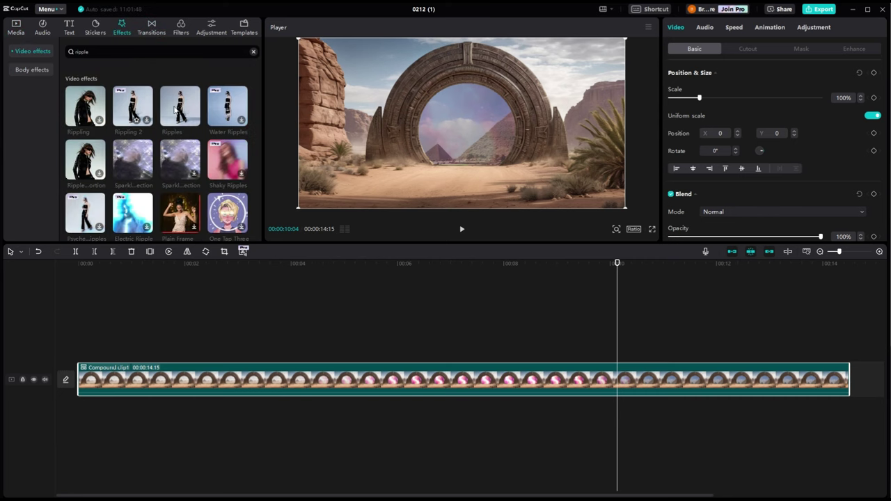
left_click(193, 120)
left_click(585, 302)
Nudge the Ripples effect slightly earlier and preview it from about 8 seconds.
left_click(462, 229)
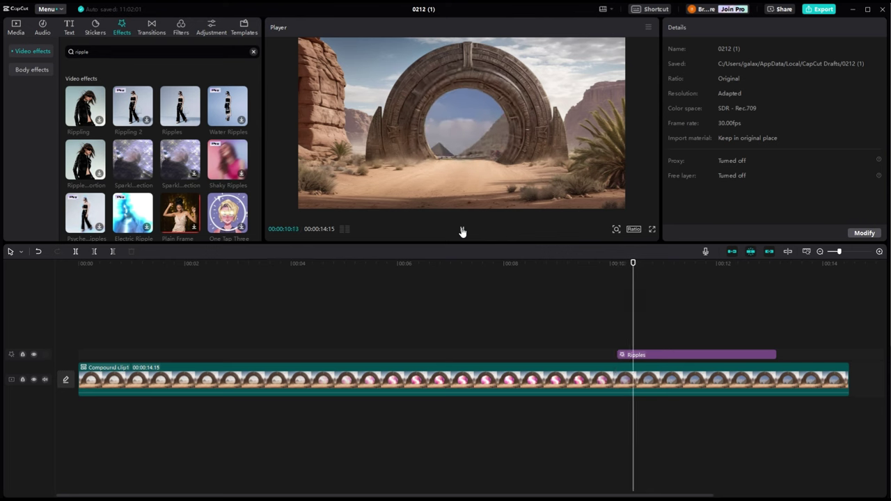
left_click(462, 229)
left_click_drag(643, 358, 627, 355)
left_click(554, 302)
left_click(461, 230)
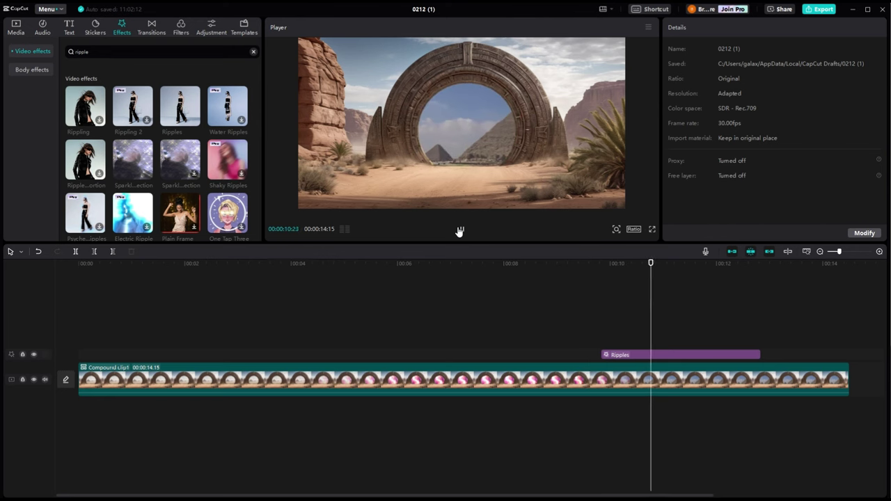
left_click(460, 230)
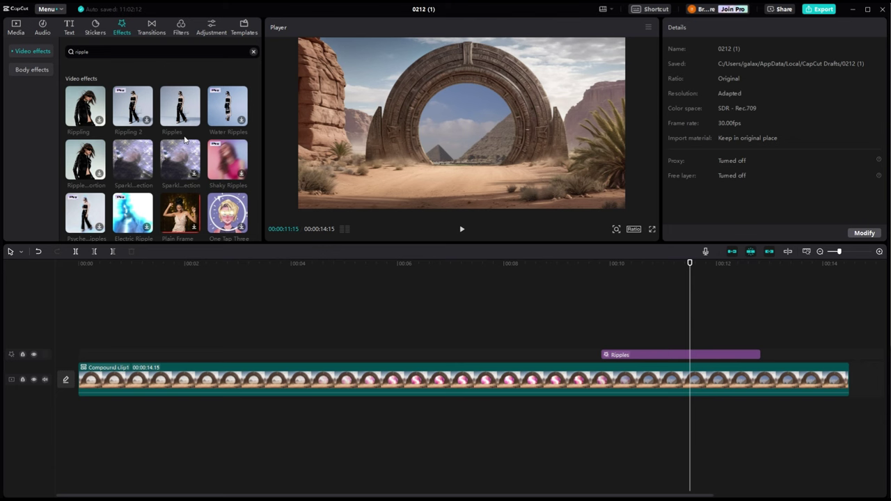
scroll(185, 139, "down", 1)
scroll(190, 142, "up", 1)
left_click_drag(88, 159, 632, 340)
left_click(584, 319)
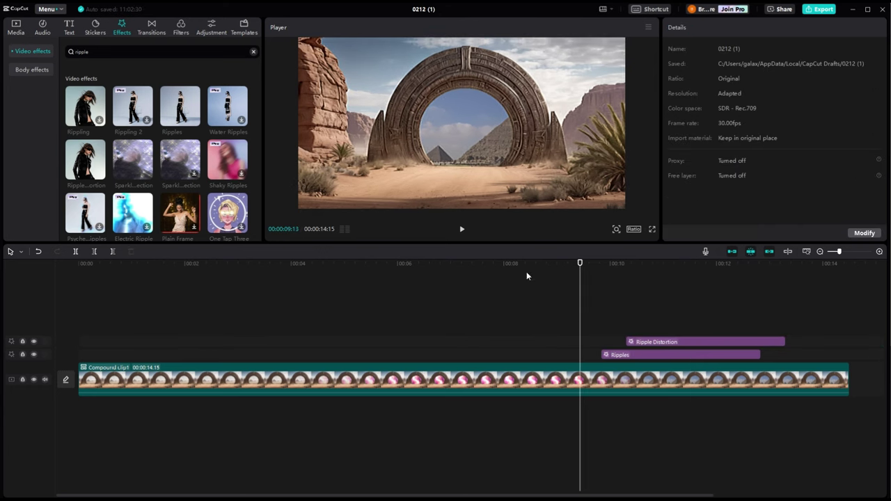
left_click(461, 230)
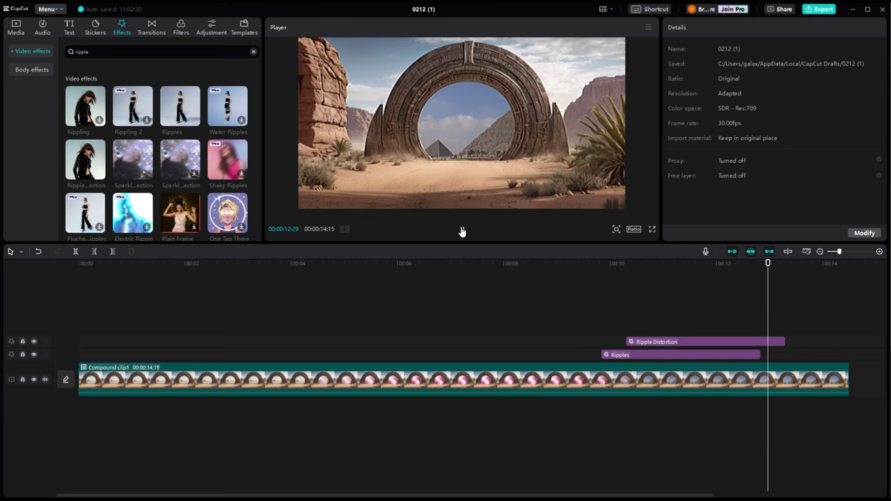
left_click(646, 343)
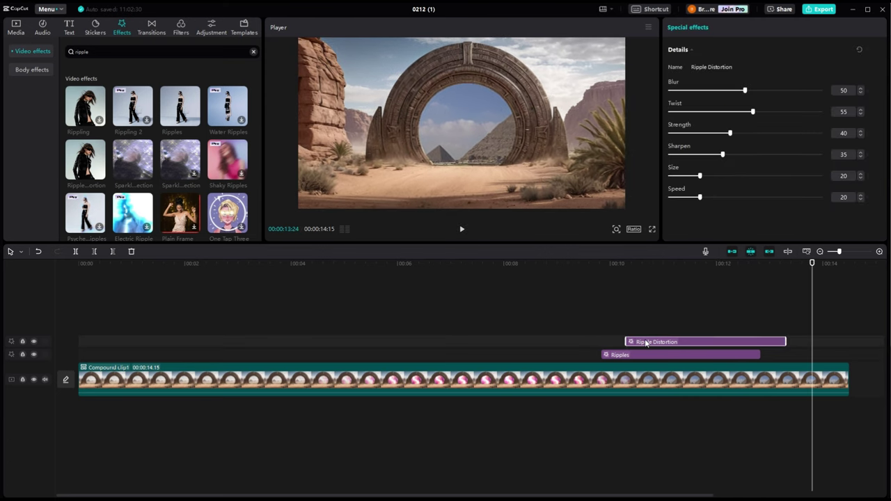
key("Delete")
left_click(606, 388)
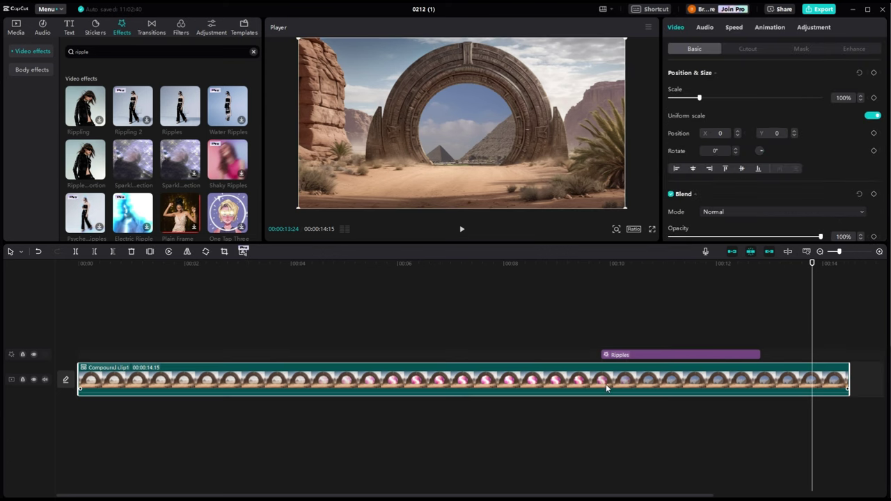
Undo the compound clip, apply Ripple Distortion to the Pyramids Egypt Giseh clip, and preview from about 9 seconds.
right_click(607, 387)
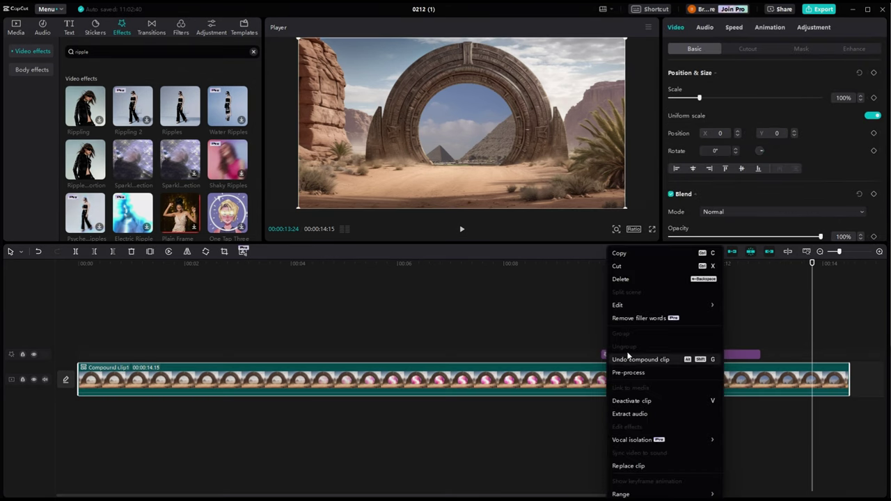
left_click(631, 360)
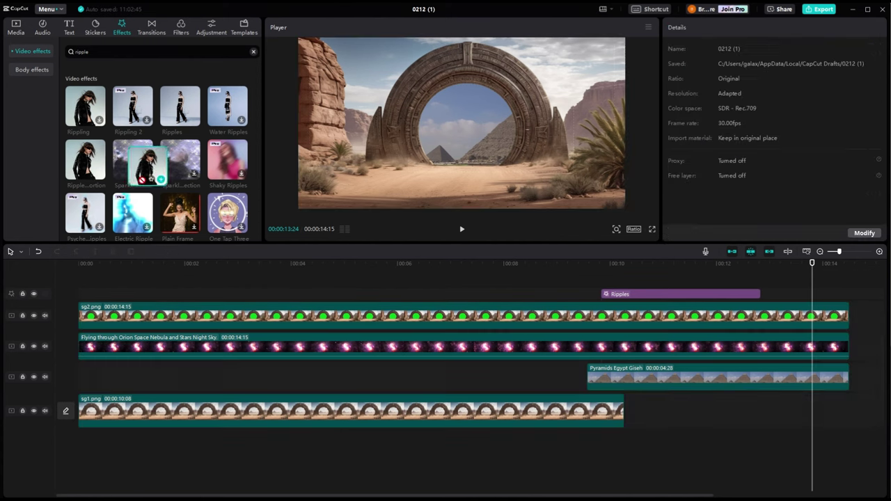
left_click_drag(604, 294, 611, 371)
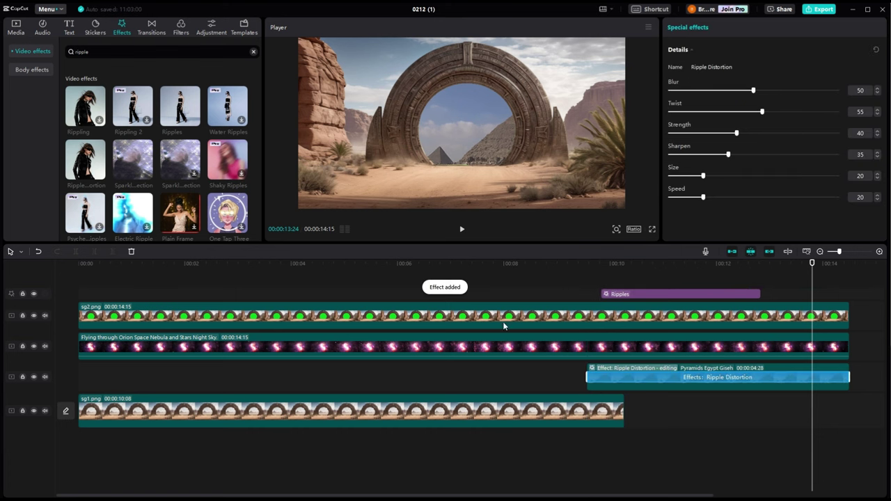
left_click(572, 288)
left_click(461, 228)
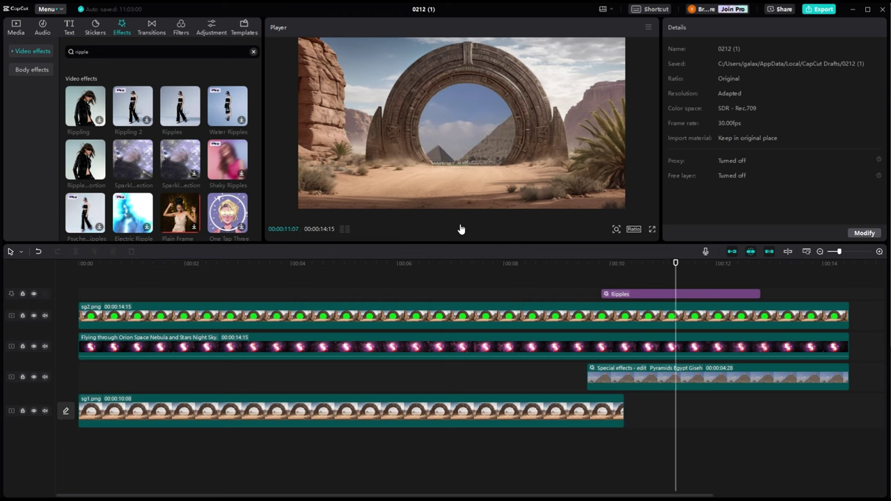
left_click(462, 228)
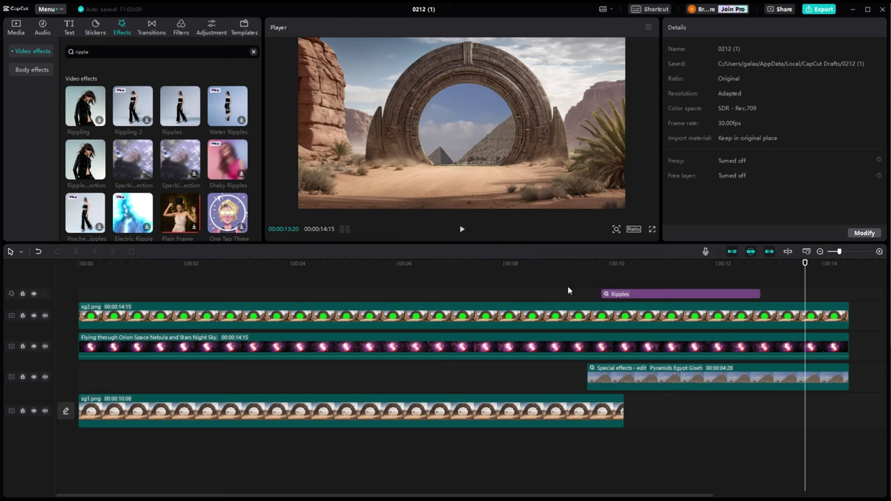
Merge all tracks into a new Compound clip2 lasting 14:15.
key("ctrl+a")
right_click(619, 275)
left_click(696, 417)
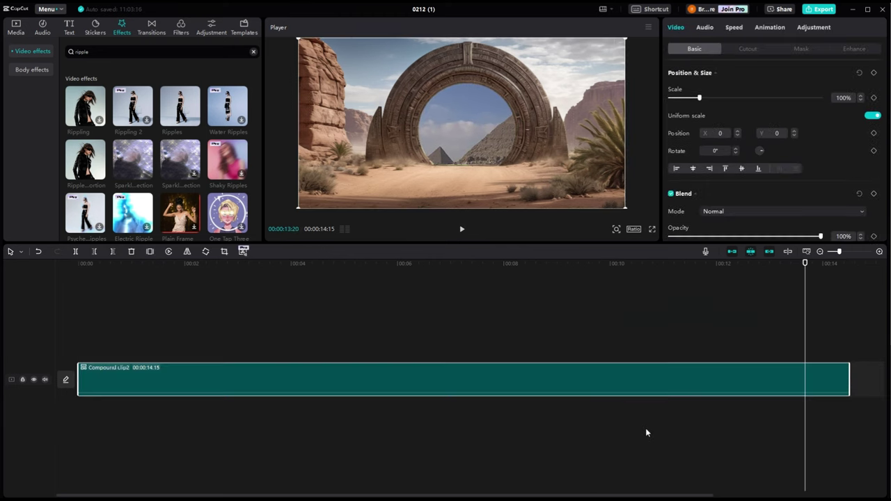
Preview Compound clip2, then set the playhead to 00:00:04:04 just before the portal opens.
left_click(538, 312)
left_click(461, 228)
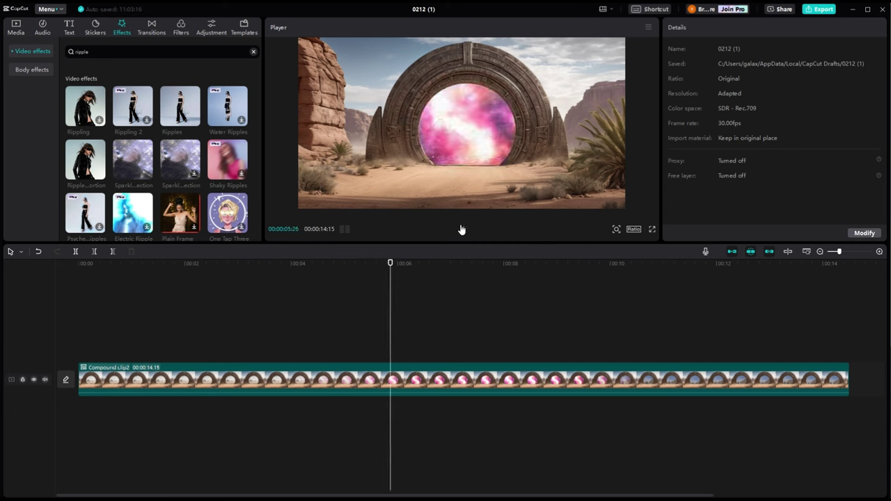
left_click(274, 331)
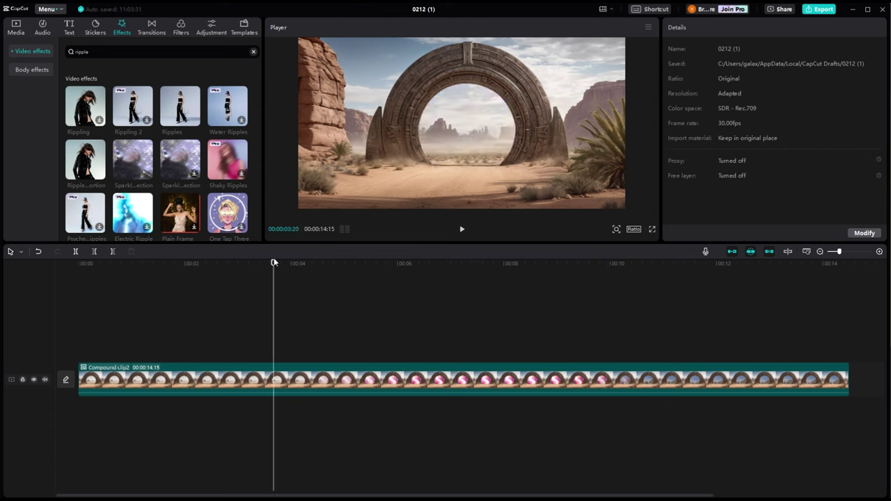
left_click_drag(275, 263, 321, 263)
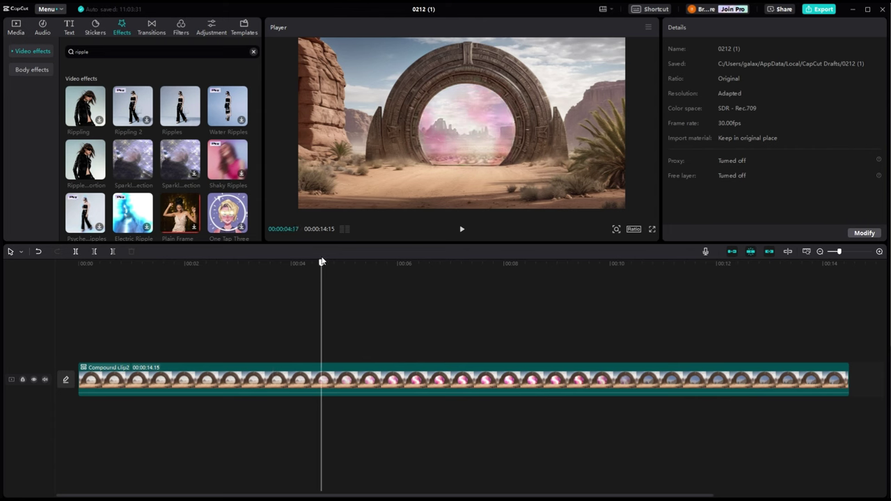
Search effects for 'flash', add the Flash effect at 4 seconds and preview it.
left_click(130, 56)
type("flash")
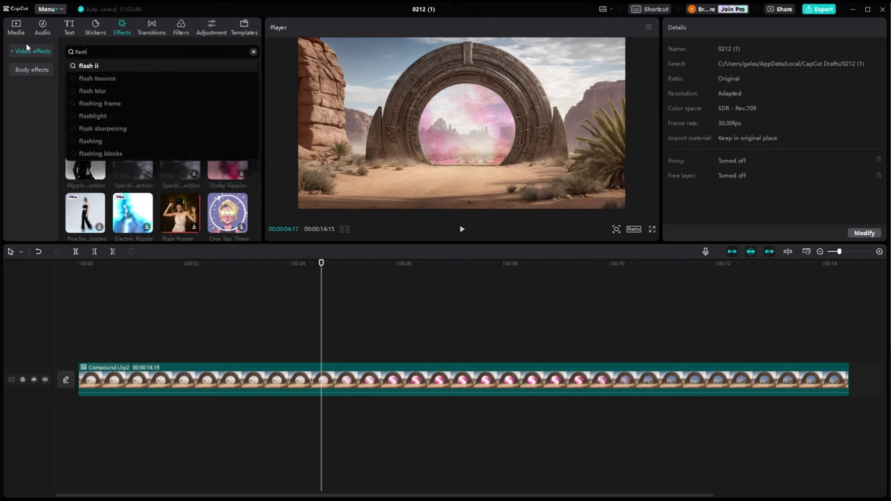
key("Return")
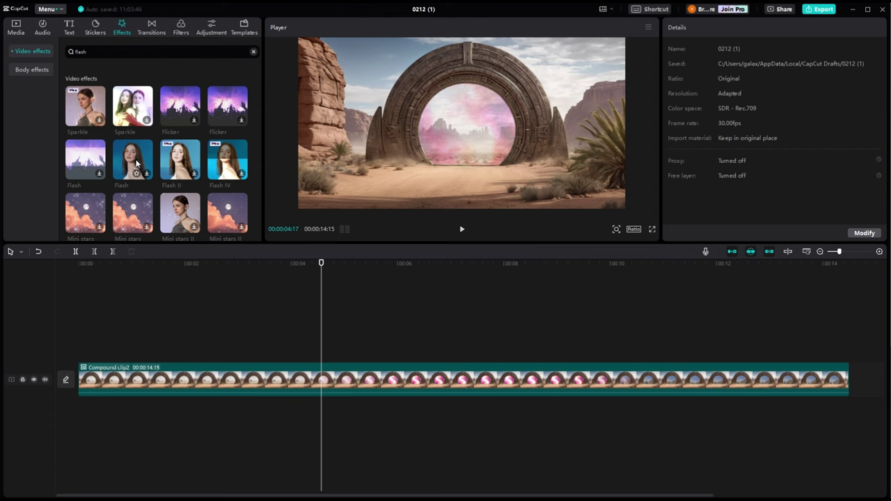
left_click_drag(136, 163, 322, 352)
left_click(292, 318)
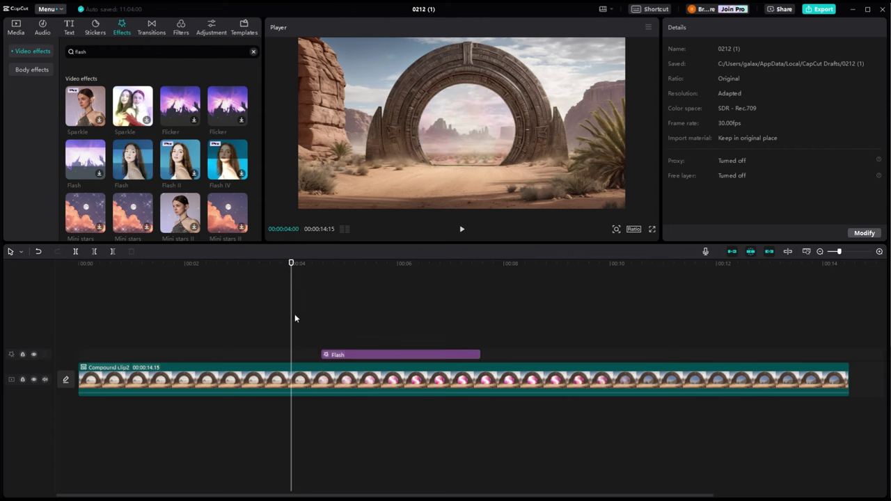
left_click(461, 229)
Delete the Flash effect, place White Flash at about 00:07:19, and play the preview.
left_click(399, 356)
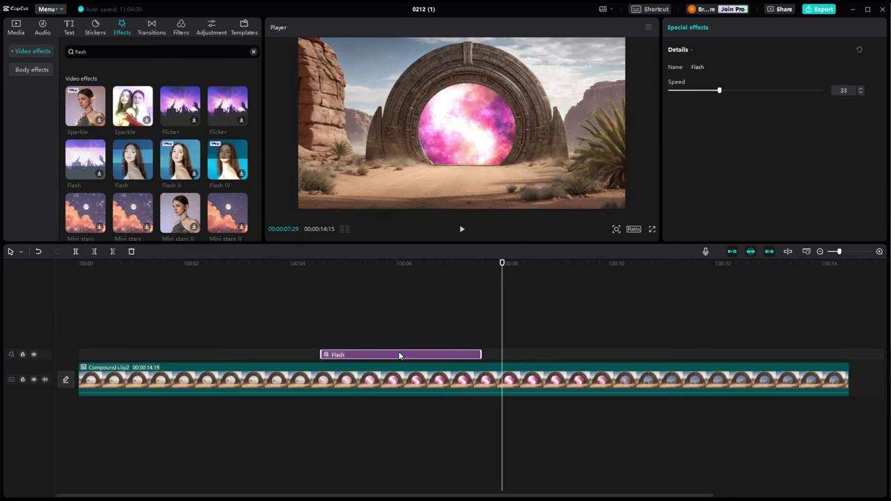
key("Delete")
left_click(32, 50)
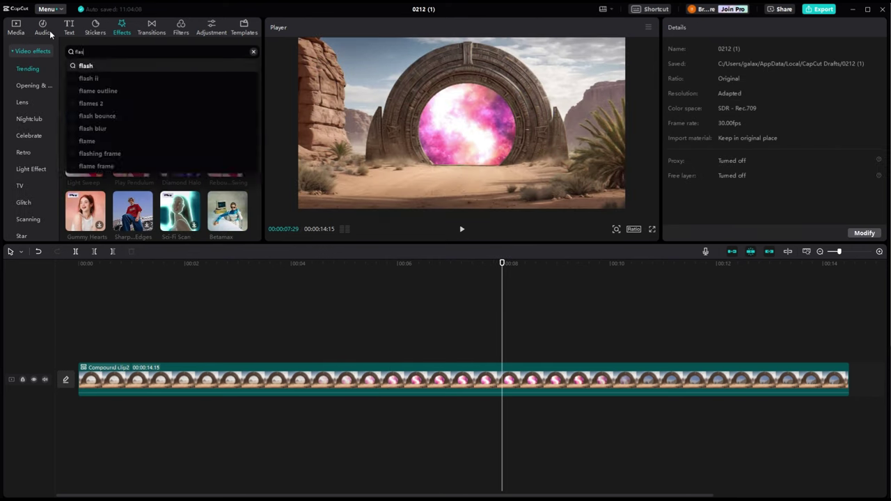
type("h")
key("Return")
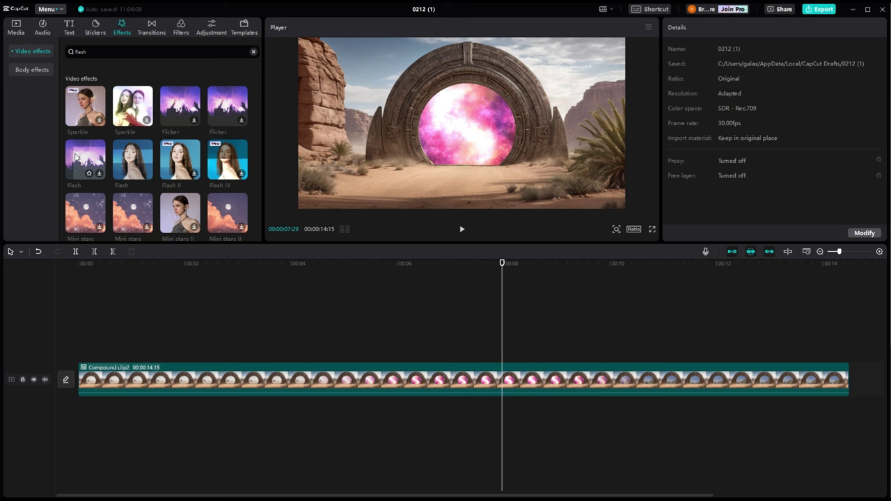
scroll(171, 153, "down", 3)
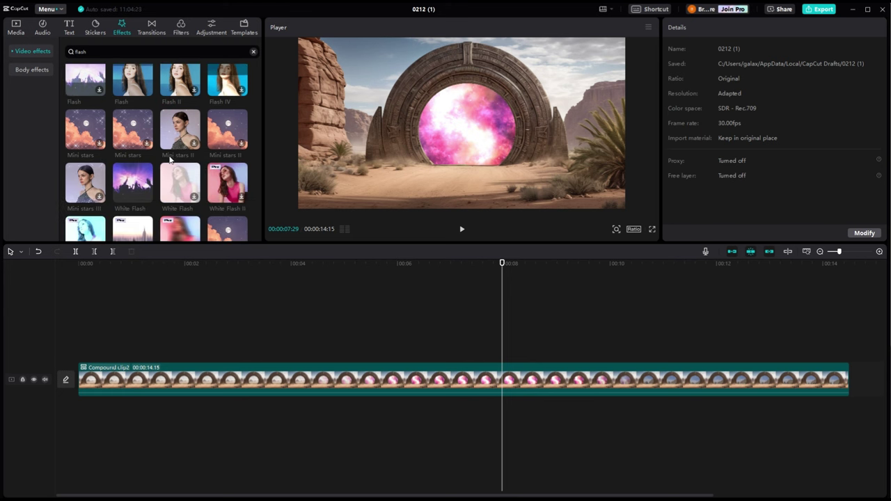
left_click_drag(182, 195, 471, 334)
left_click(484, 313)
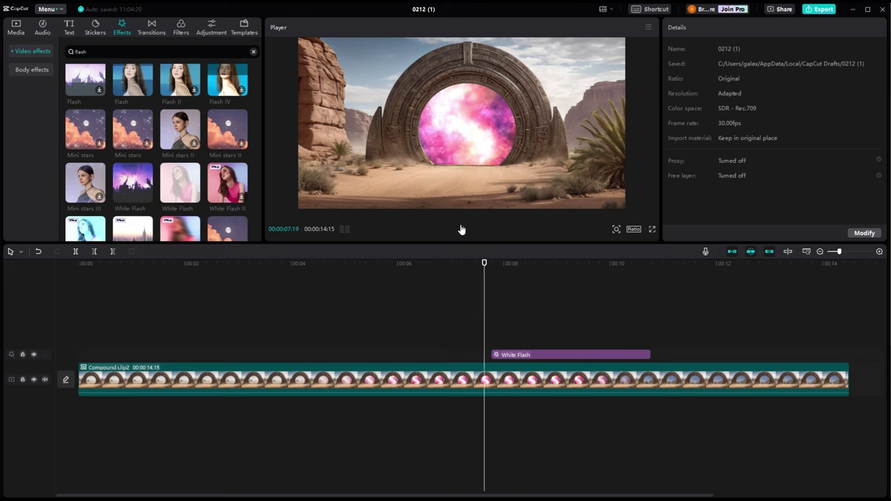
left_click(462, 229)
Move the White Flash to start at 00:04 and trim its right edge to a sliver.
left_click(462, 229)
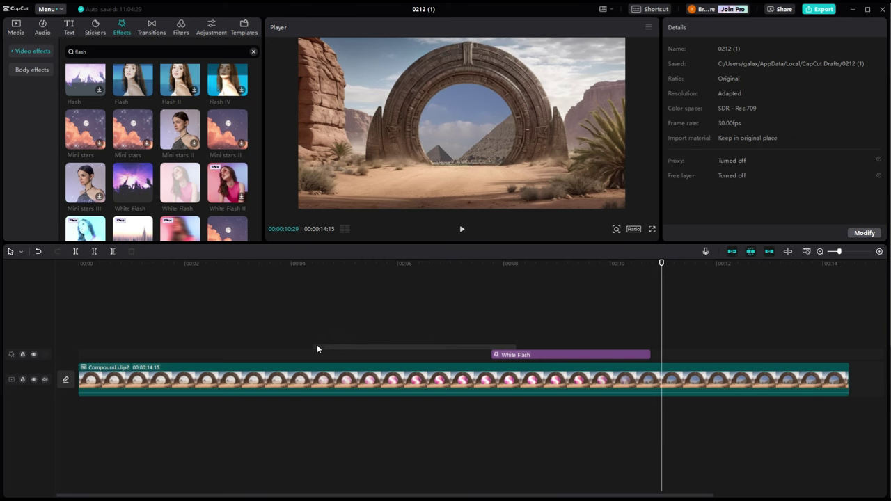
left_click_drag(507, 354, 314, 358)
left_click(164, 332)
left_click_drag(164, 263, 321, 263)
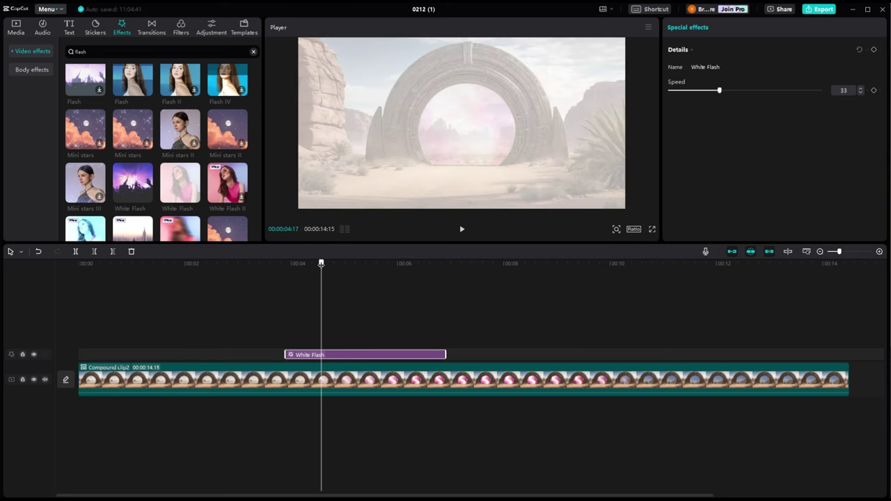
left_click_drag(334, 354, 370, 355)
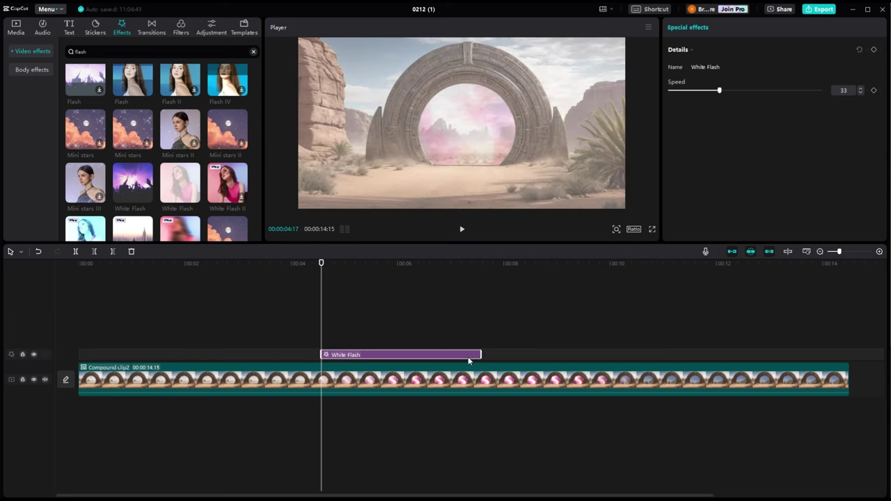
left_click_drag(481, 355, 325, 355)
Play back the brief flash around 4.6 seconds as the portal opens.
left_click(460, 230)
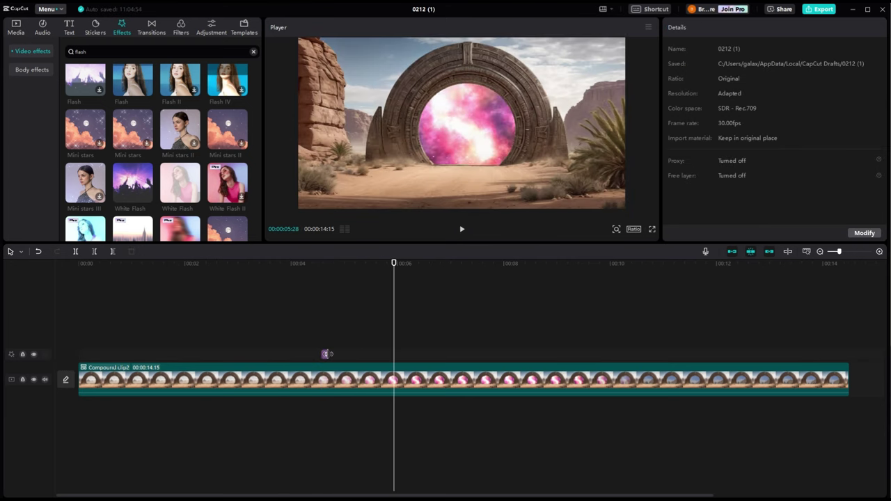
left_click(326, 354)
left_click(308, 334)
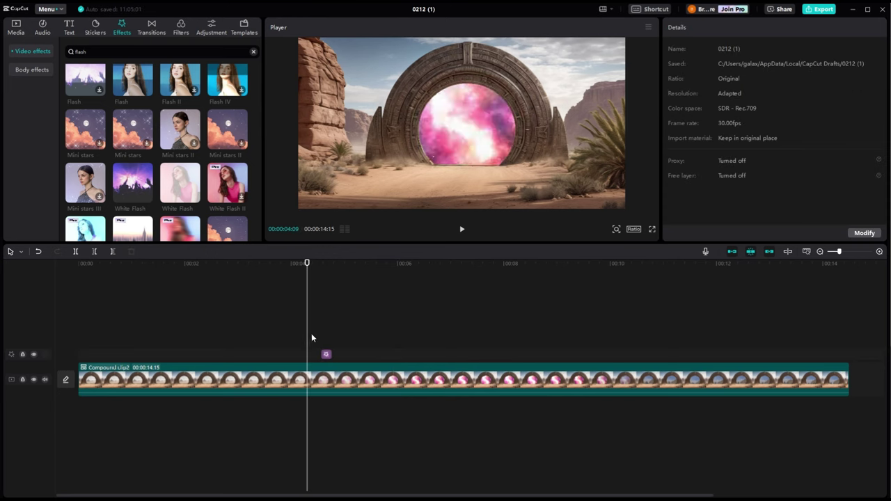
left_click(460, 231)
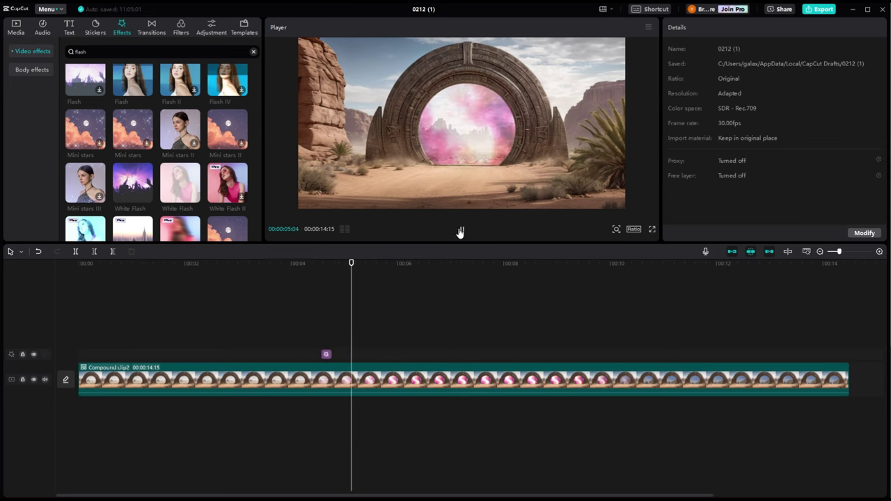
left_click(463, 230)
left_click(463, 231)
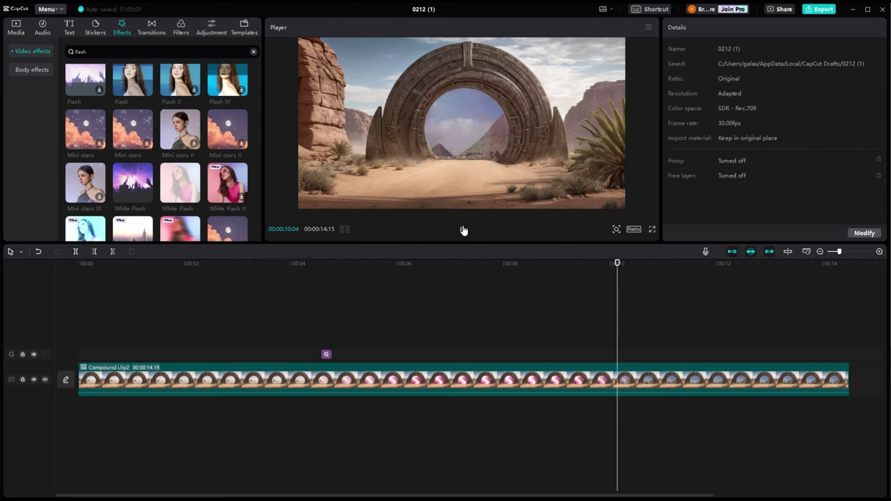
Search effects for 'mist' and add the Mist effect to a new track.
left_click(463, 230)
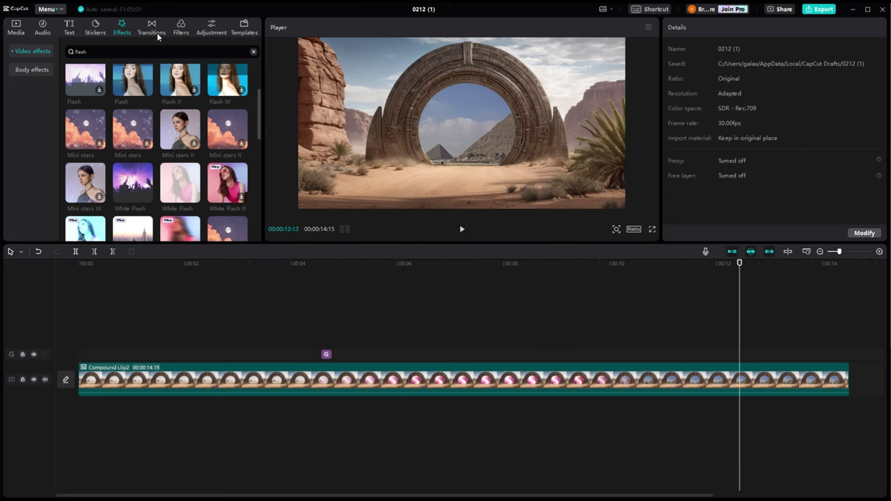
double_click(101, 51)
key("BackSpace")
type("mist")
key("Return")
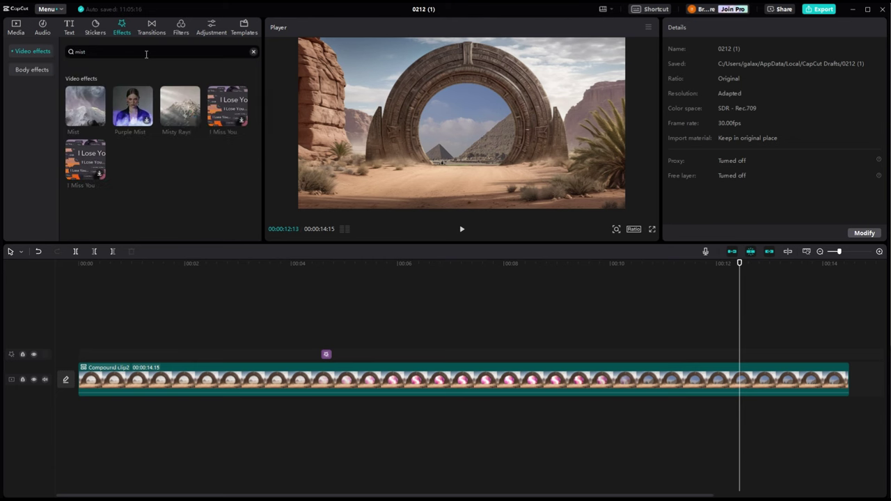
left_click_drag(179, 106, 83, 341)
Stretch Mist to the clip's end, set Atmosphere 46 and Speed 0, and review from the start.
left_click_drag(237, 341, 847, 330)
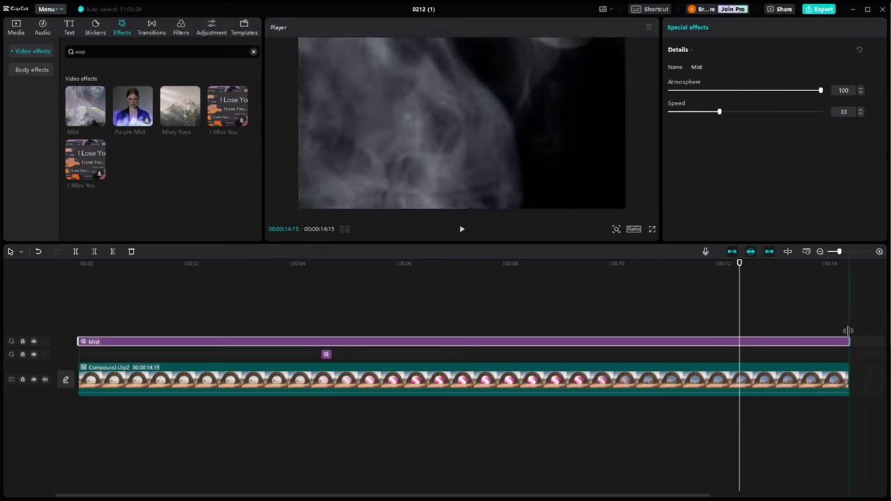
left_click_drag(820, 90, 710, 92)
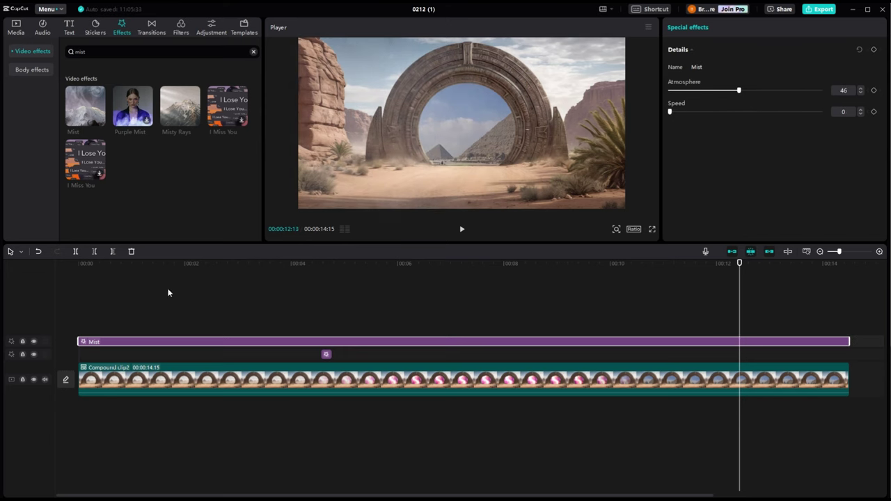
left_click(77, 292)
left_click(104, 265)
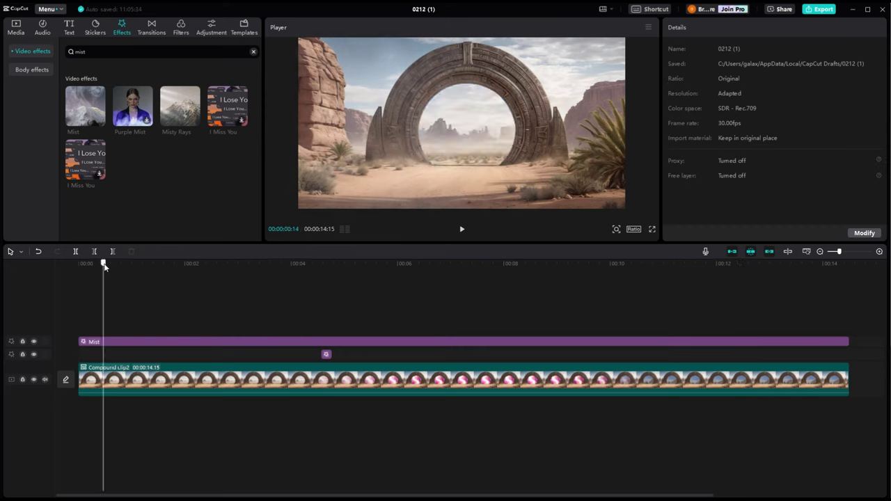
left_click(463, 231)
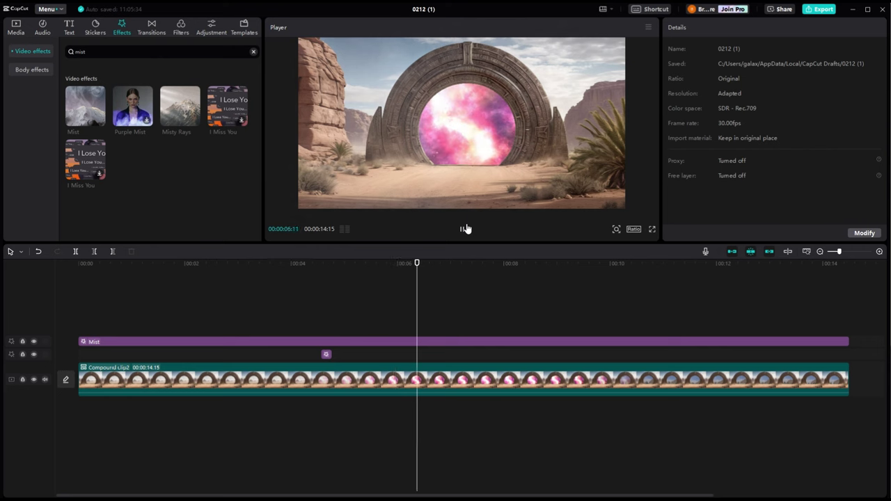
left_click(466, 229)
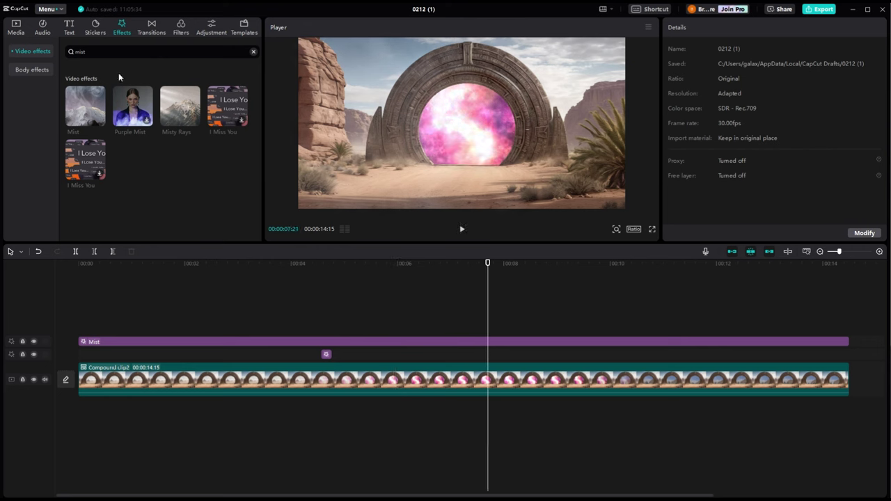
left_click(118, 54)
left_click(38, 49)
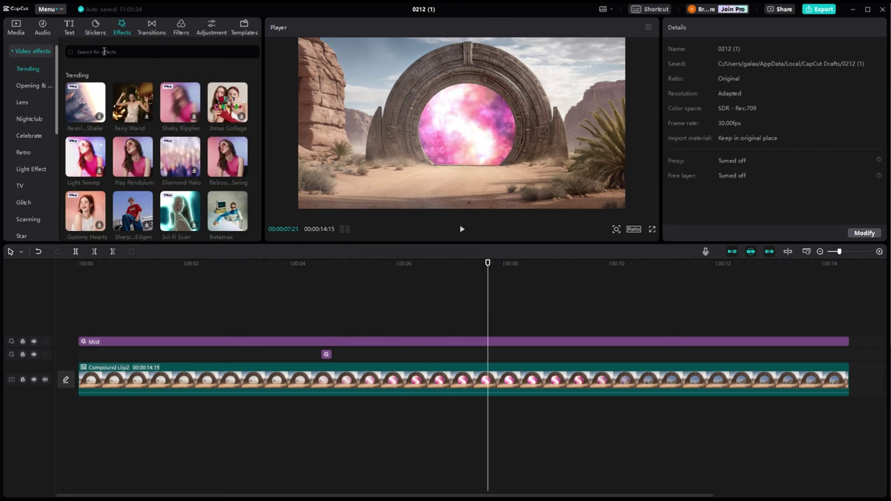
left_click(104, 52)
type("snow")
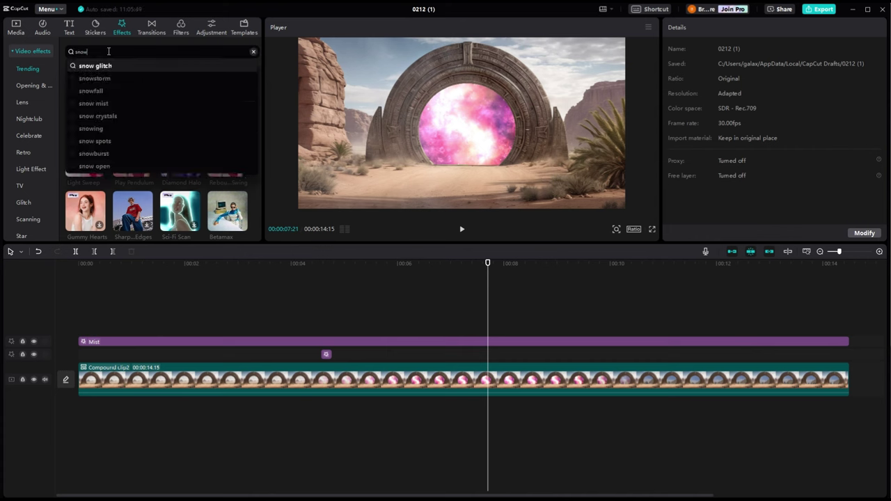
key("Return")
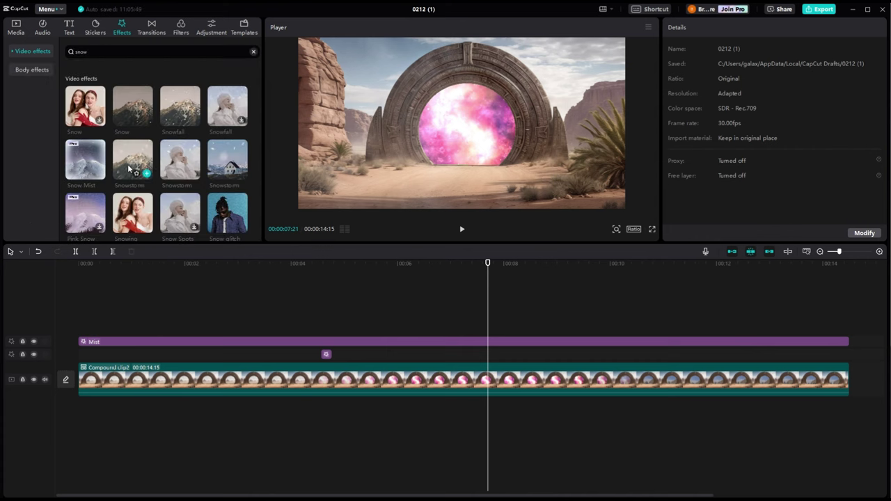
left_click_drag(150, 165, 86, 327)
left_click(212, 329)
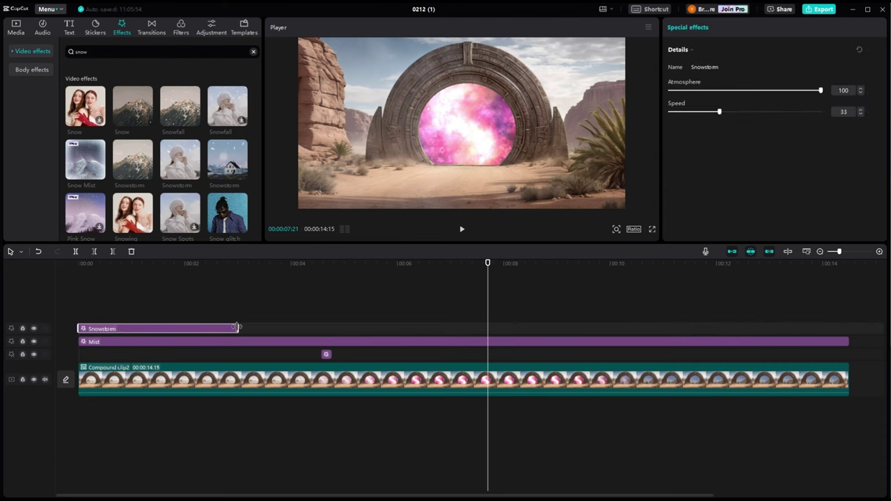
left_click_drag(237, 327, 847, 341)
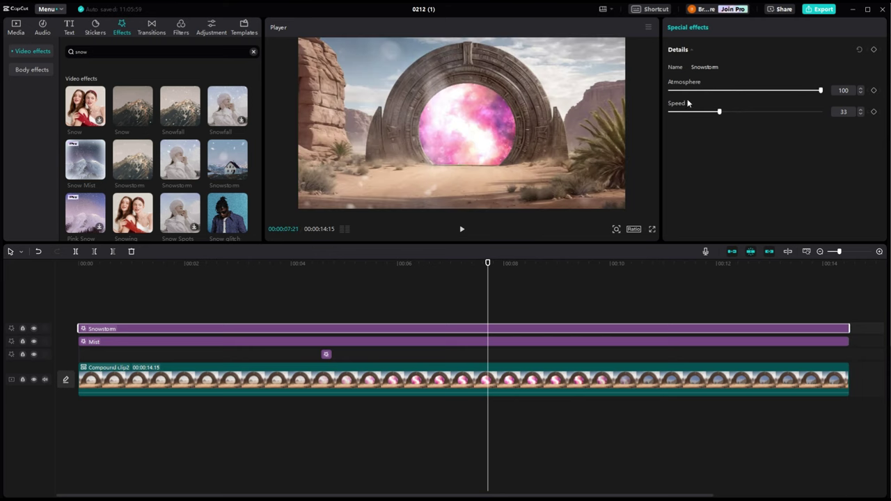
left_click(689, 91)
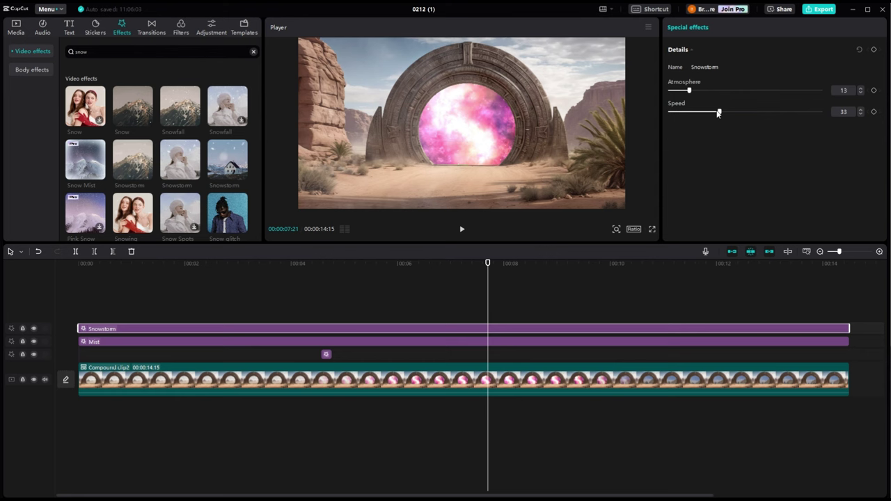
left_click(462, 230)
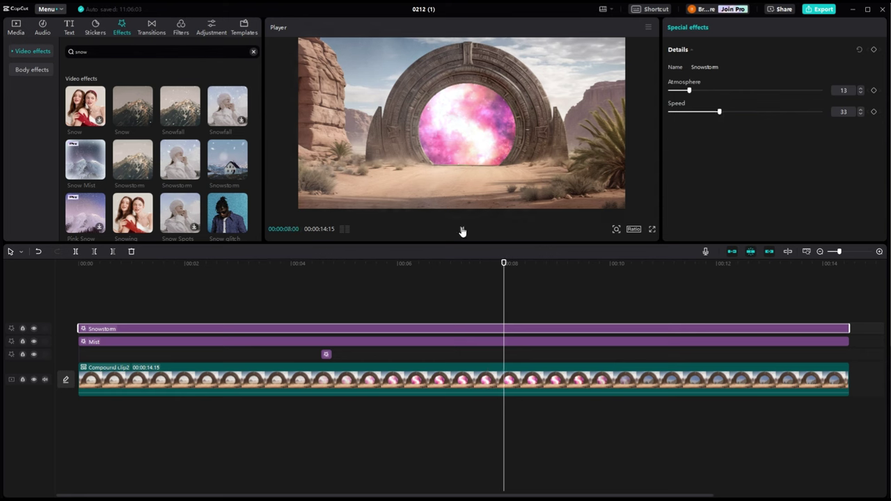
left_click(462, 230)
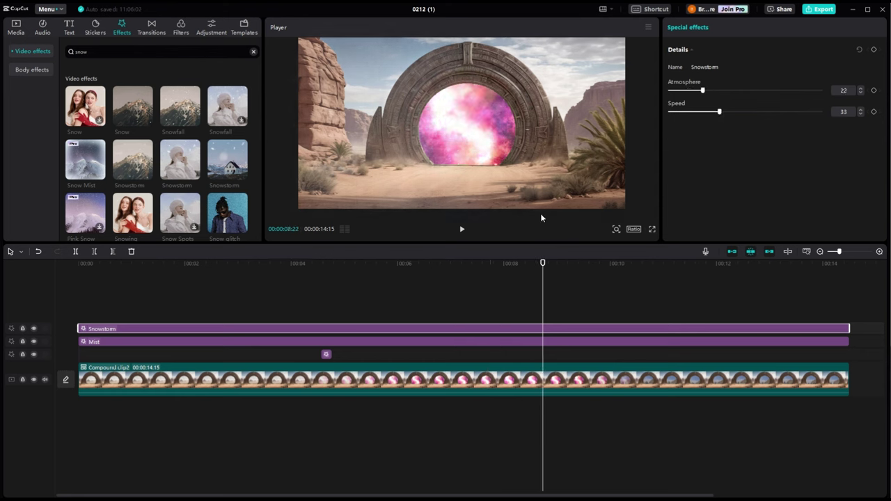
left_click(463, 229)
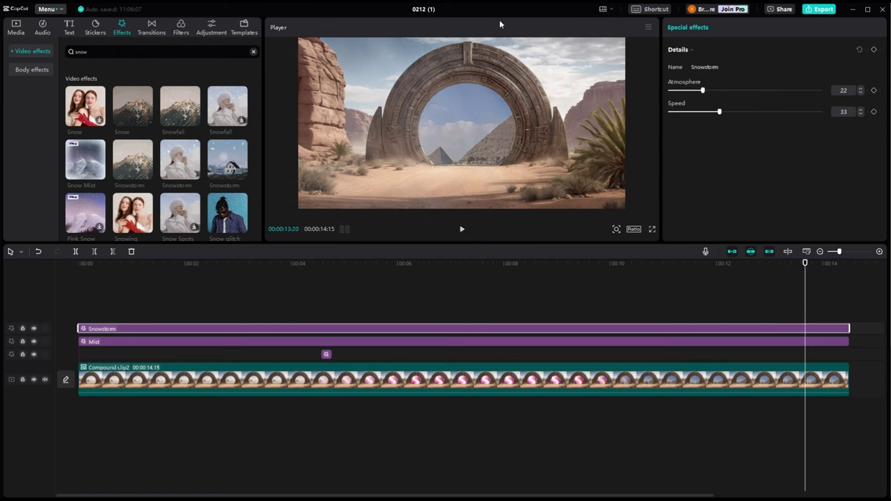
Export the composite as a 4K H.264 mp4 at 30fps.
left_click(818, 9)
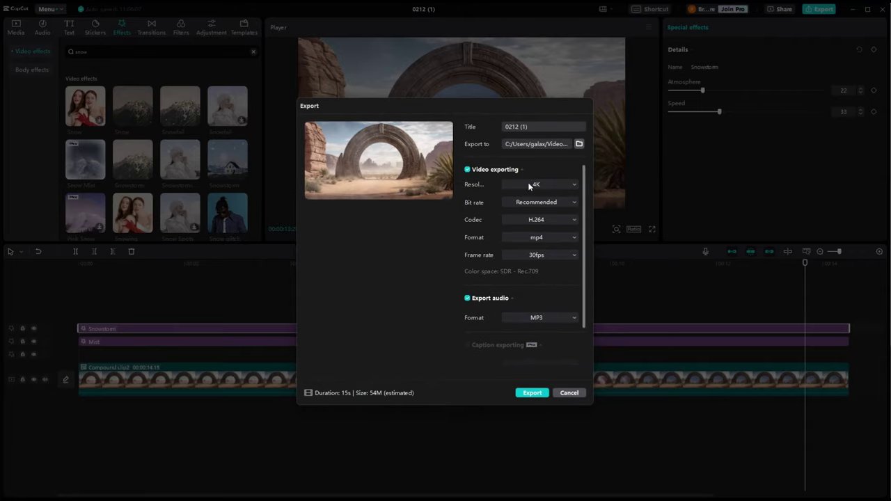
left_click(533, 394)
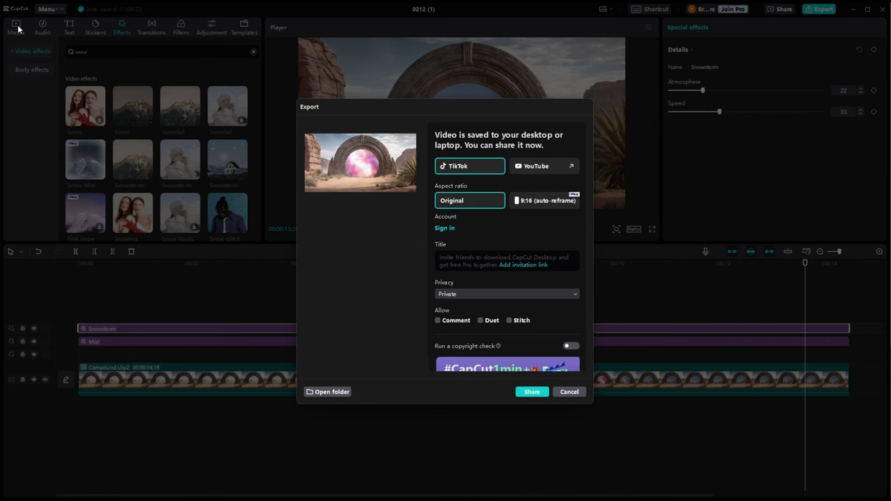
Close the export window and replace the old timeline clips with the imported 0212 (1).mp4.
left_click(569, 392)
left_click(15, 28)
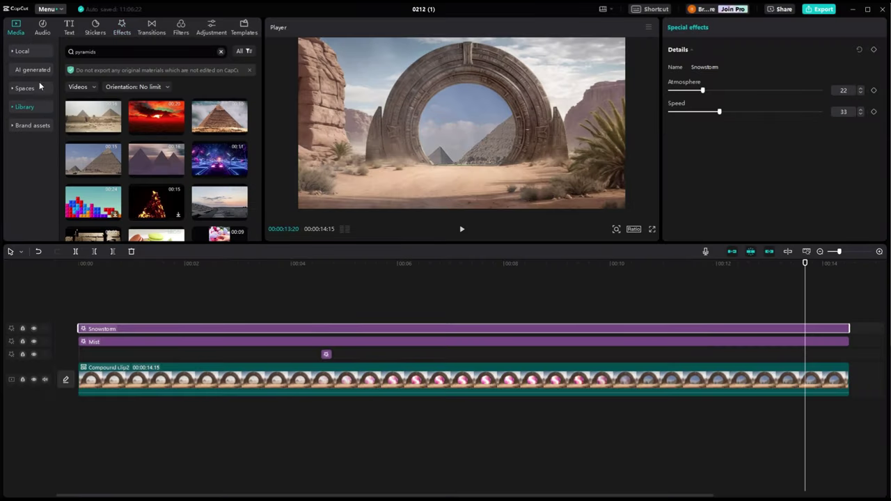
left_click(23, 51)
left_click_drag(153, 175, 136, 369)
key("Delete")
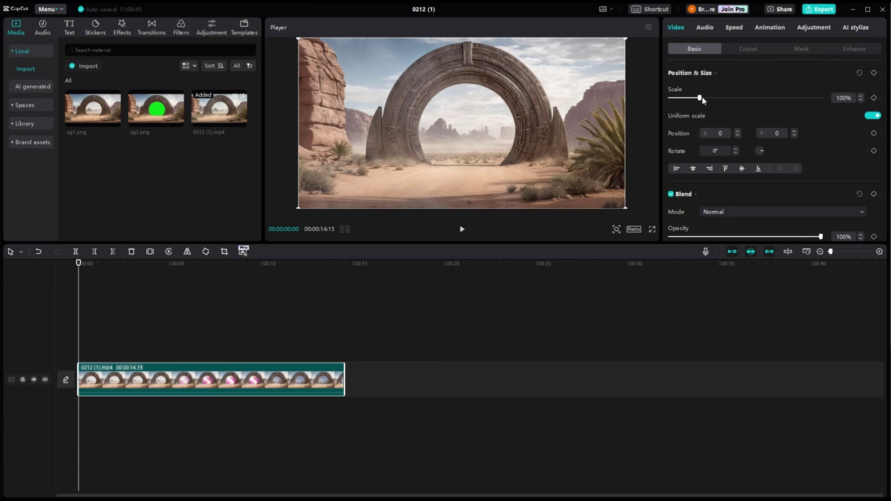
Keyframe a zoom-pan from 117% scale, X 259 to 129% scale, X 0, then preview.
left_click_drag(700, 98, 705, 99)
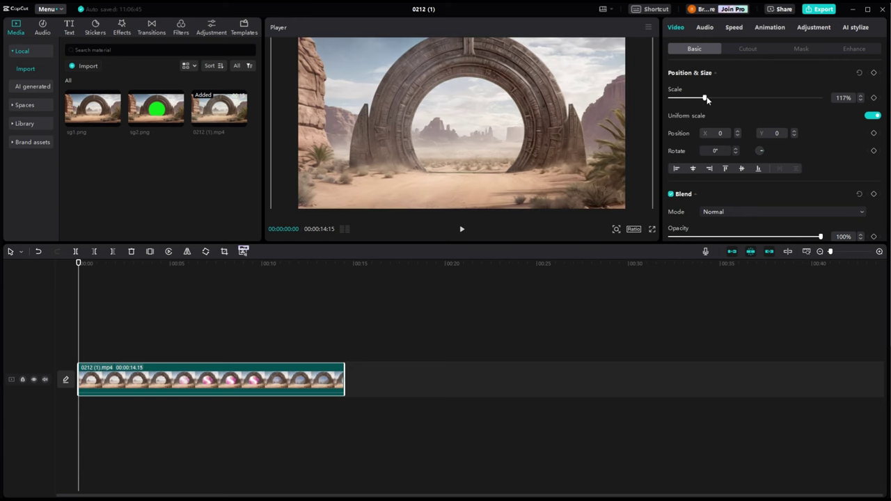
left_click_drag(556, 150, 588, 150)
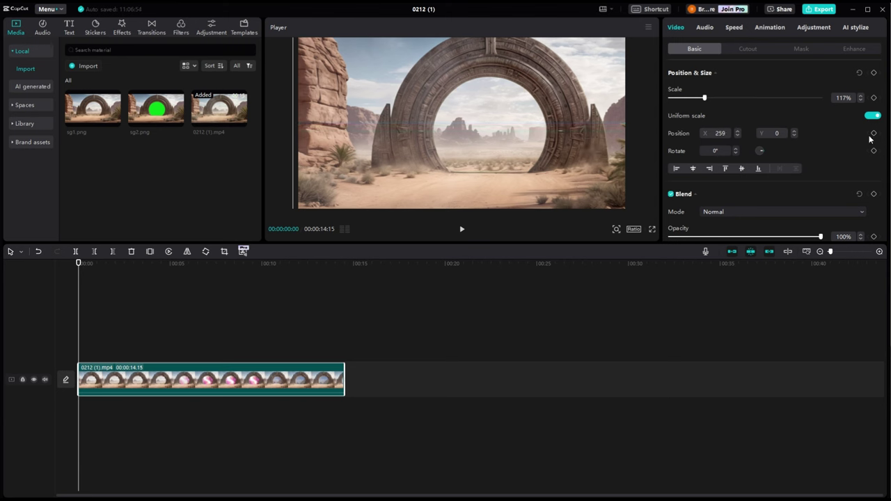
left_click(874, 98)
left_click_drag(79, 262, 346, 272)
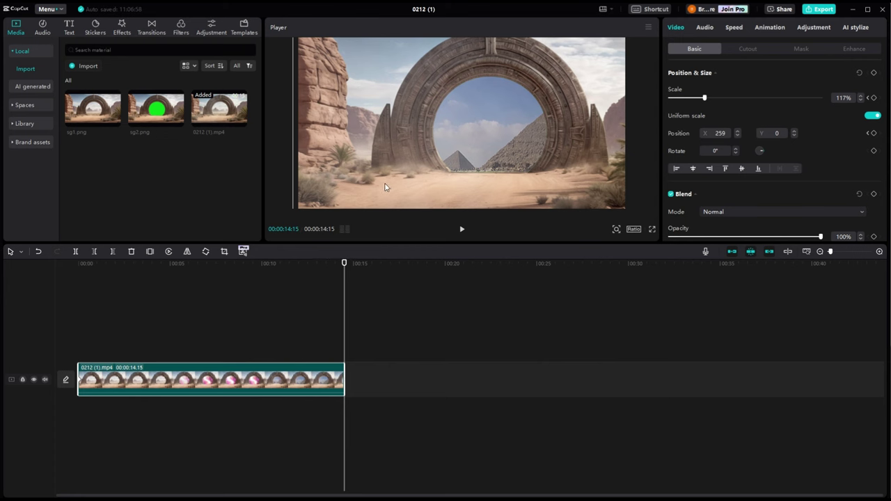
mouse_move(381, 188)
left_mouse_down()
mouse_move(346, 190)
mouse_move(368, 188)
left_mouse_up()
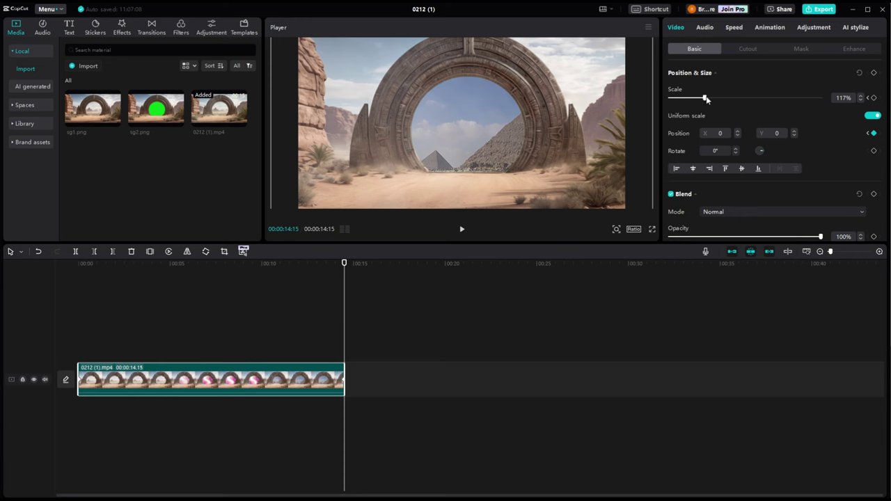
left_click_drag(706, 99, 708, 99)
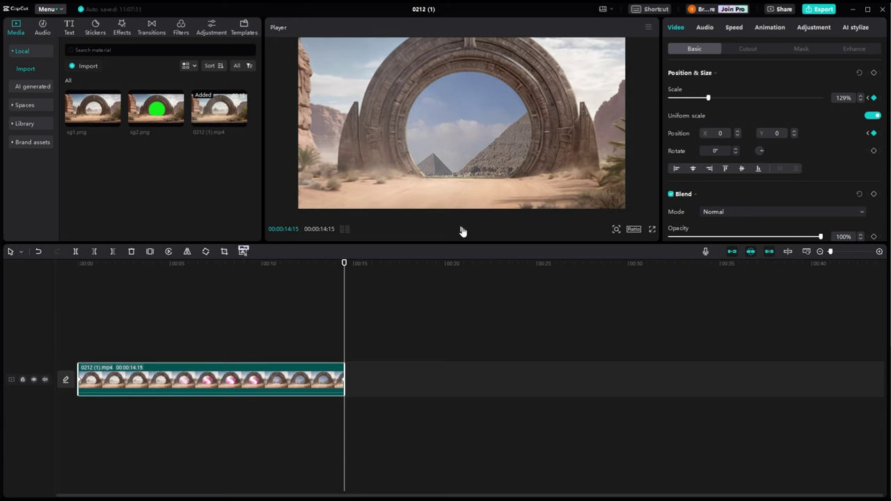
left_click(462, 231)
Search the filters for 'movie' and preview the Hope and Dispatch filters.
left_click(181, 25)
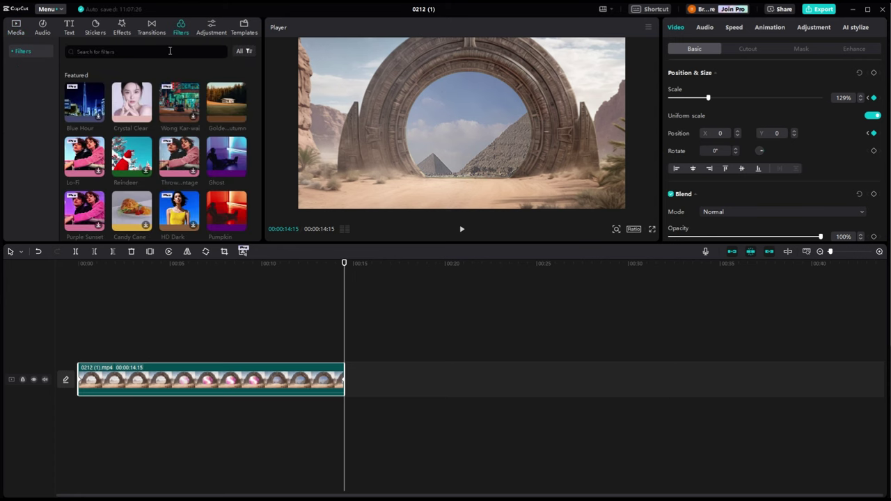
left_click(170, 51)
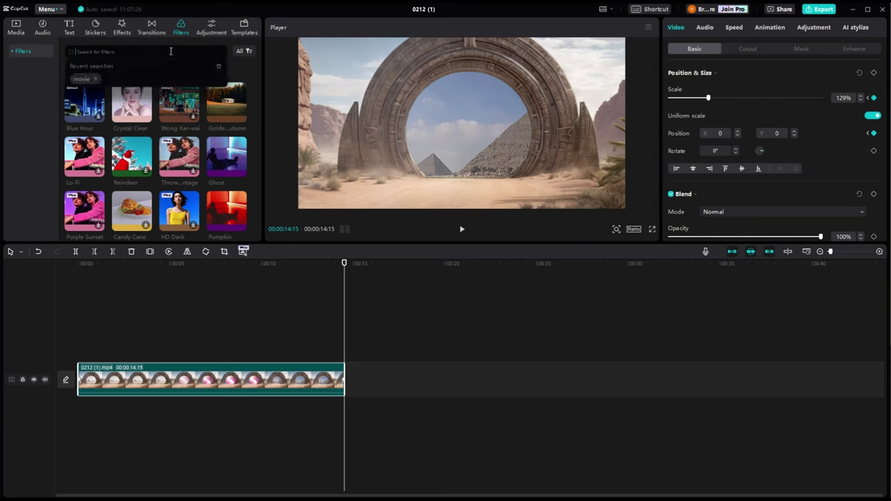
left_click(76, 78)
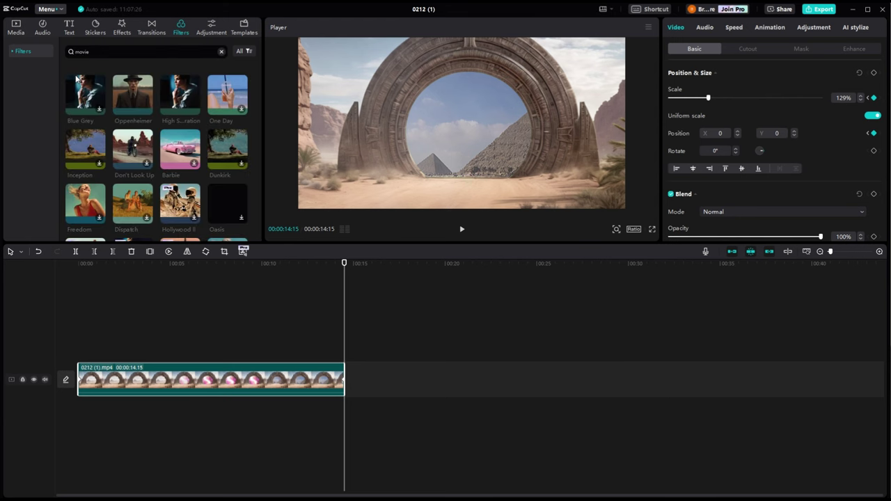
scroll(205, 106, "down", 2)
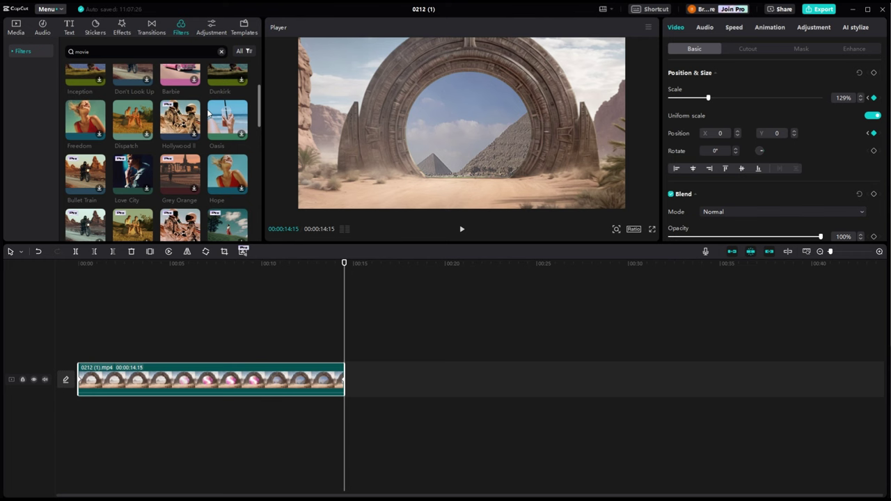
left_click(228, 172)
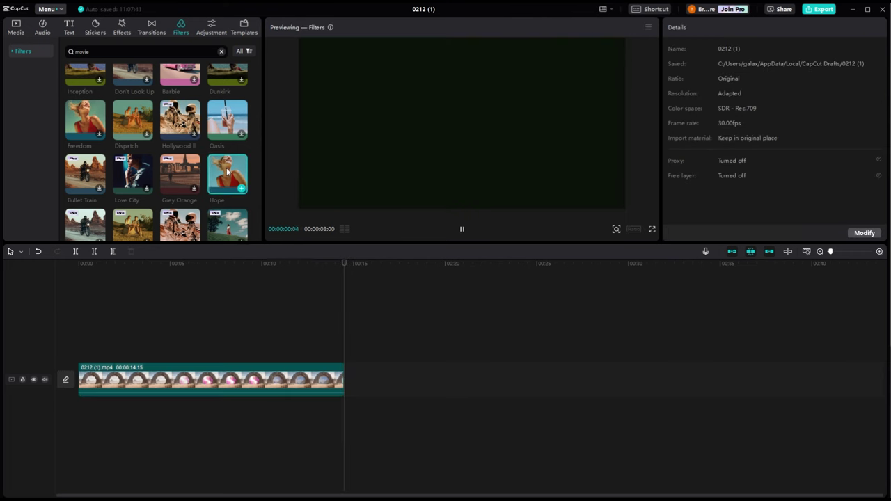
left_click(245, 314)
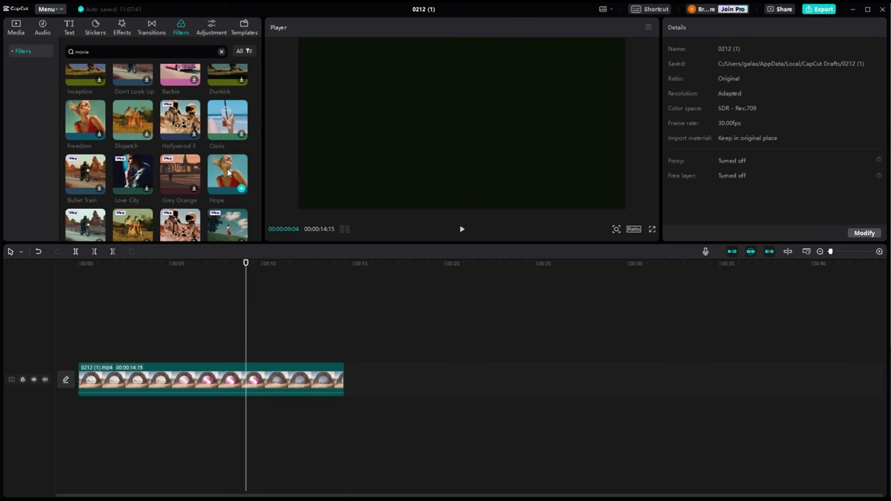
left_click(228, 172)
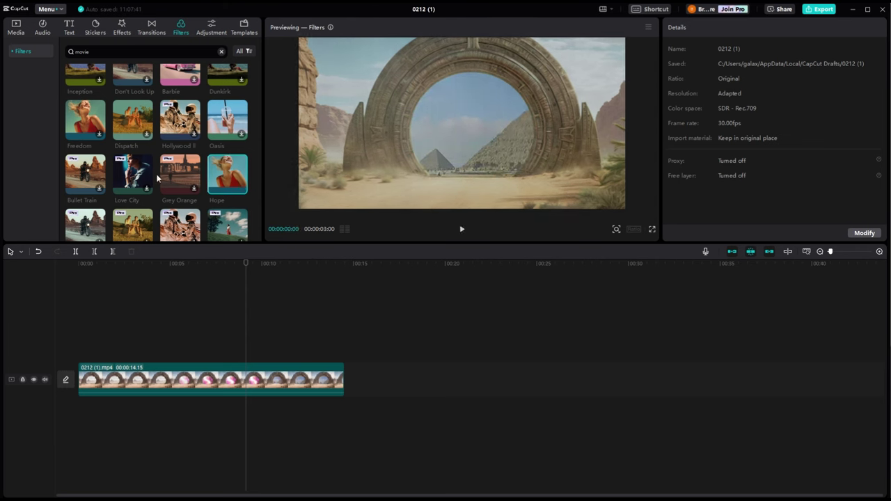
left_click(134, 109)
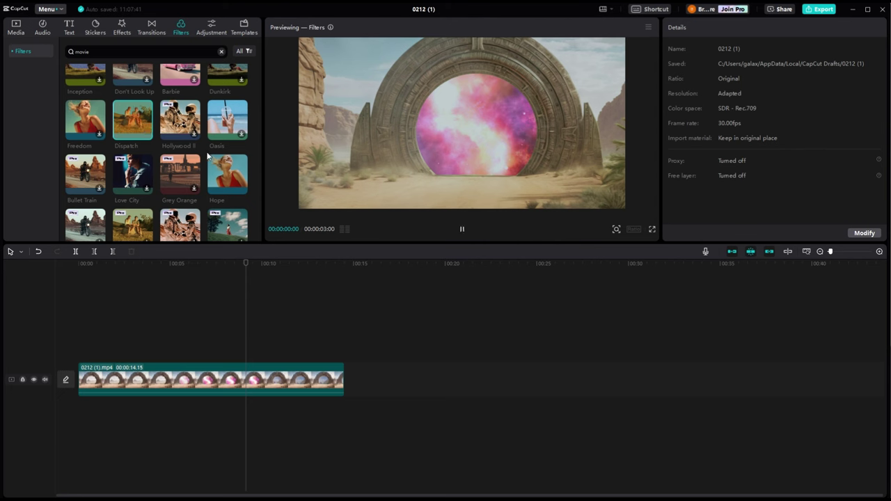
Preview the Oppenheimer filter and apply it across the whole 0212 (1).mp4 clip.
scroll(209, 139, "up", 2)
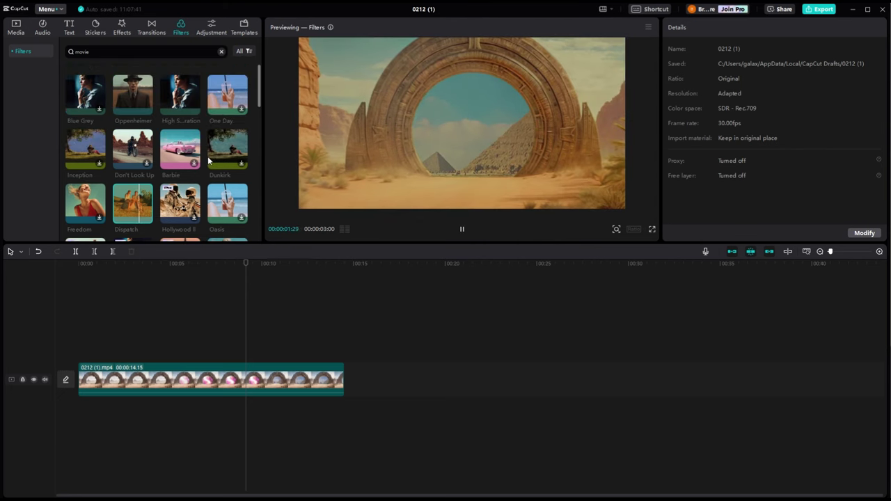
left_click(177, 95)
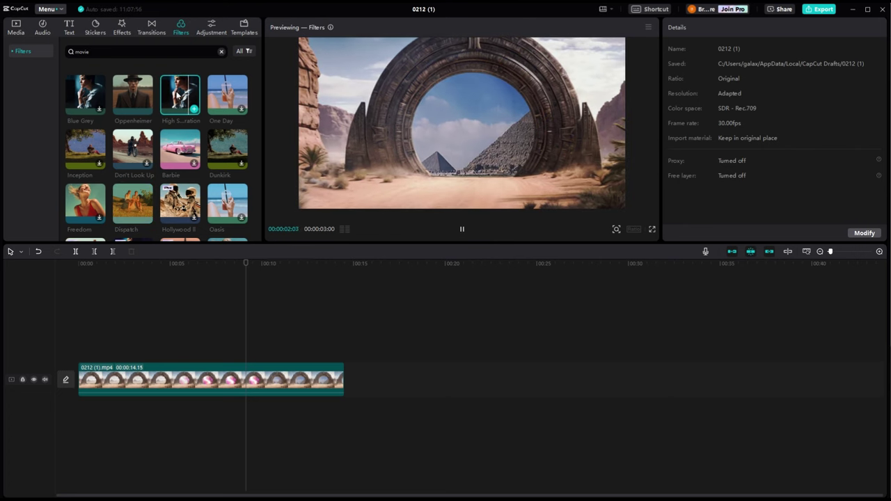
left_click(136, 98)
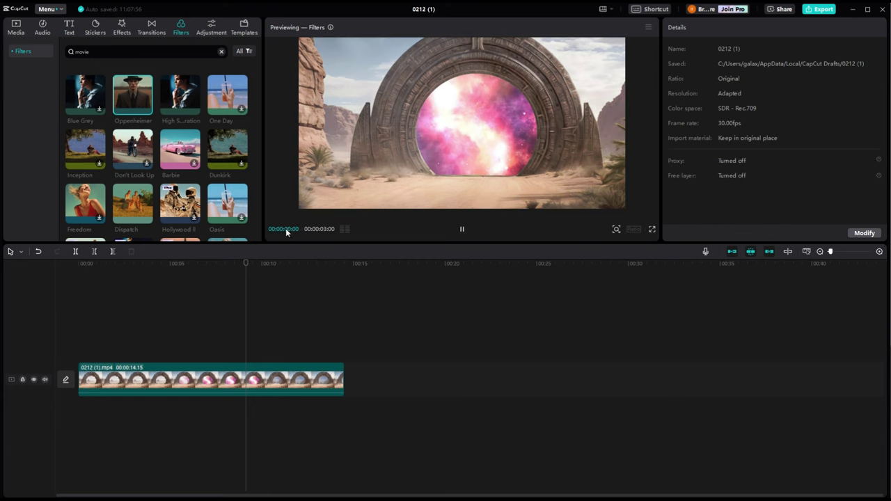
mouse_move(140, 102)
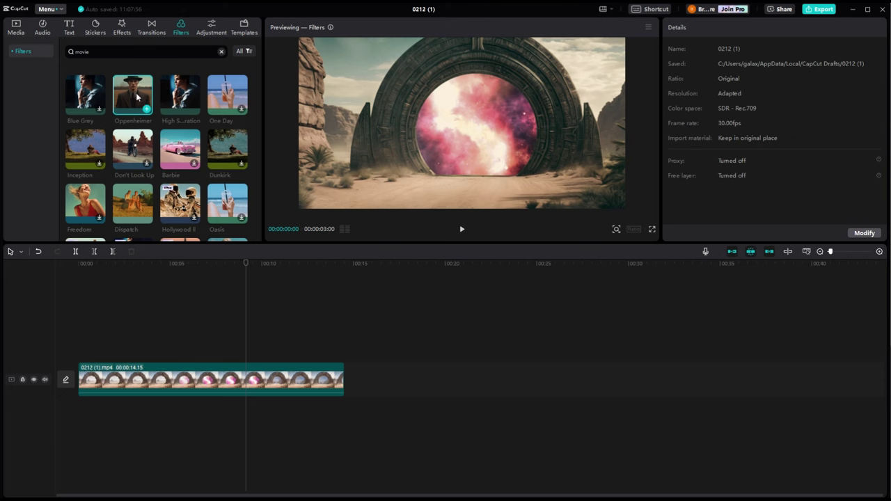
left_click_drag(137, 97, 344, 355)
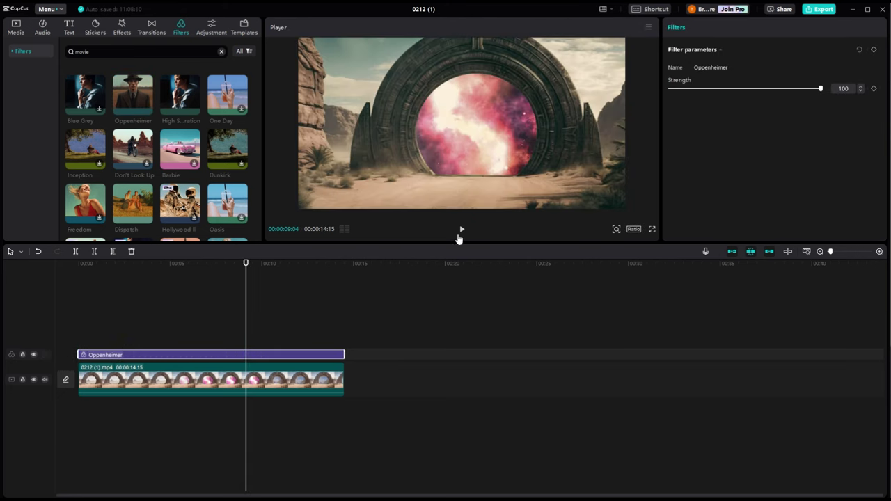
Preview the filtered clip, then export it as the 15-second 4K mp4 '0212 (1)(1)'.
left_click(461, 229)
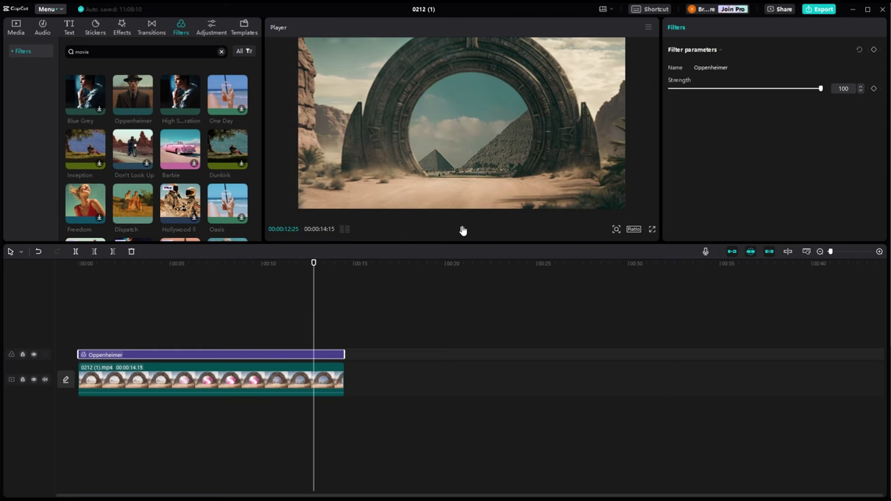
left_click(820, 10)
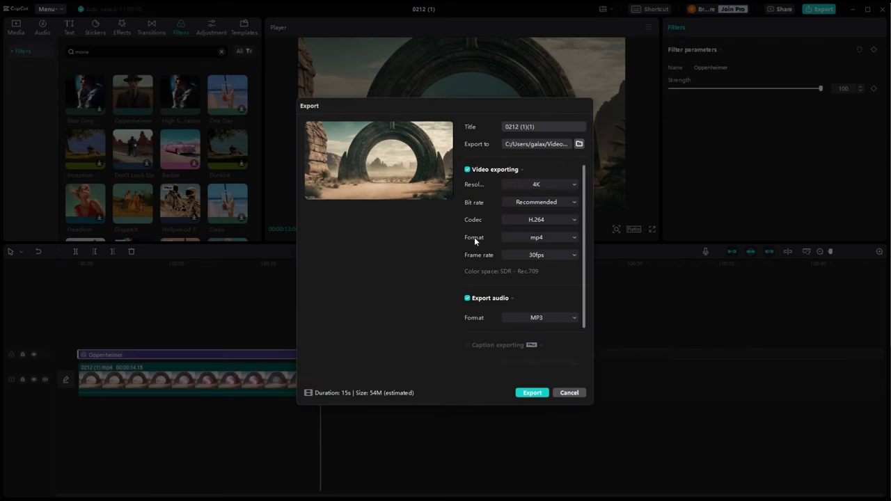
left_click(539, 395)
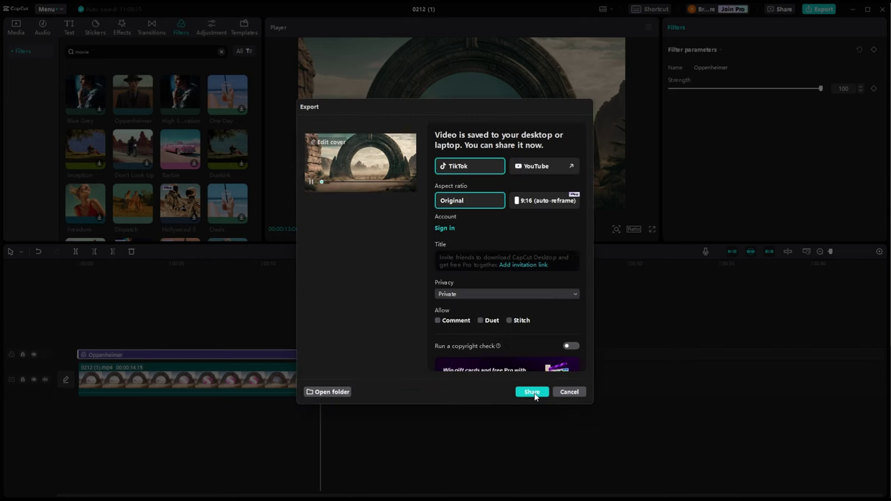
left_click(569, 393)
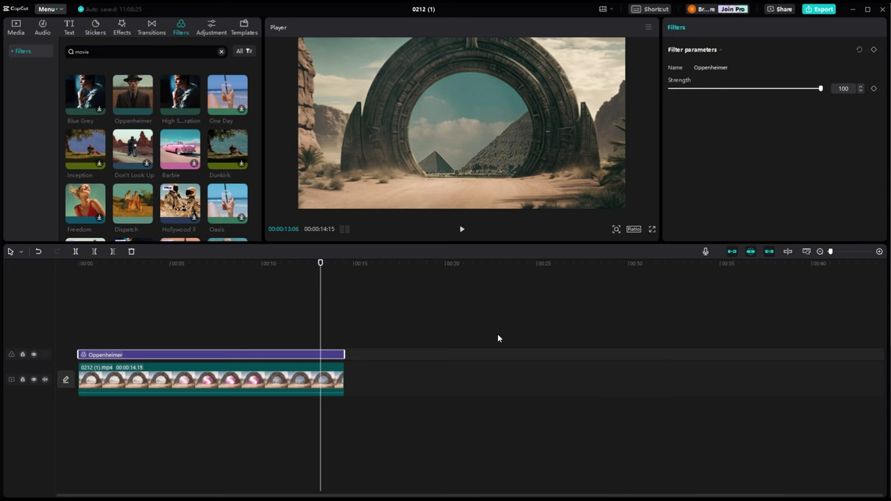